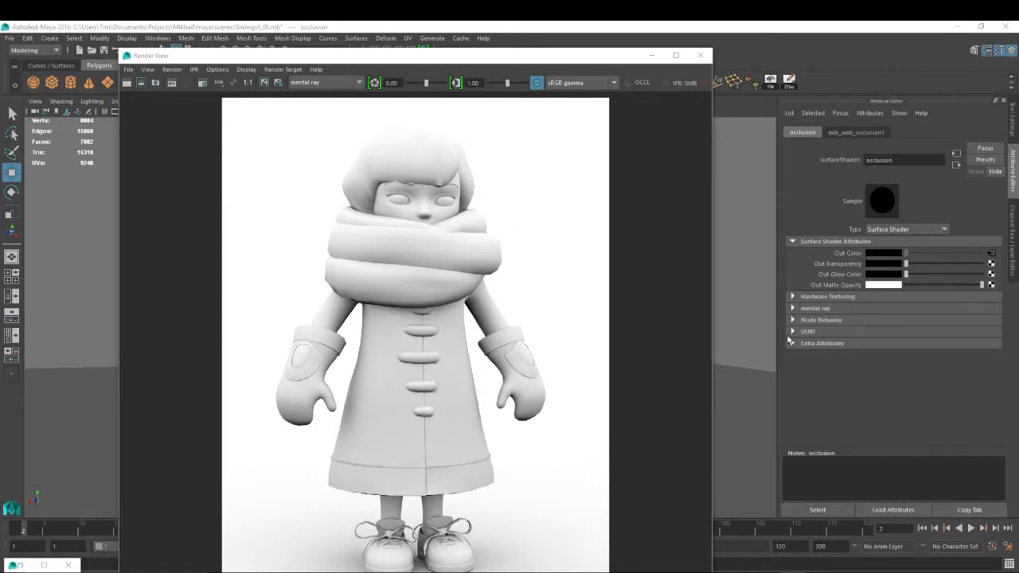
Save the rendered occlusion image as SnowGirl_Occlusion_01.png in the RenderTest folder.
{"action": "left_click", "coordinate": [128, 70]}
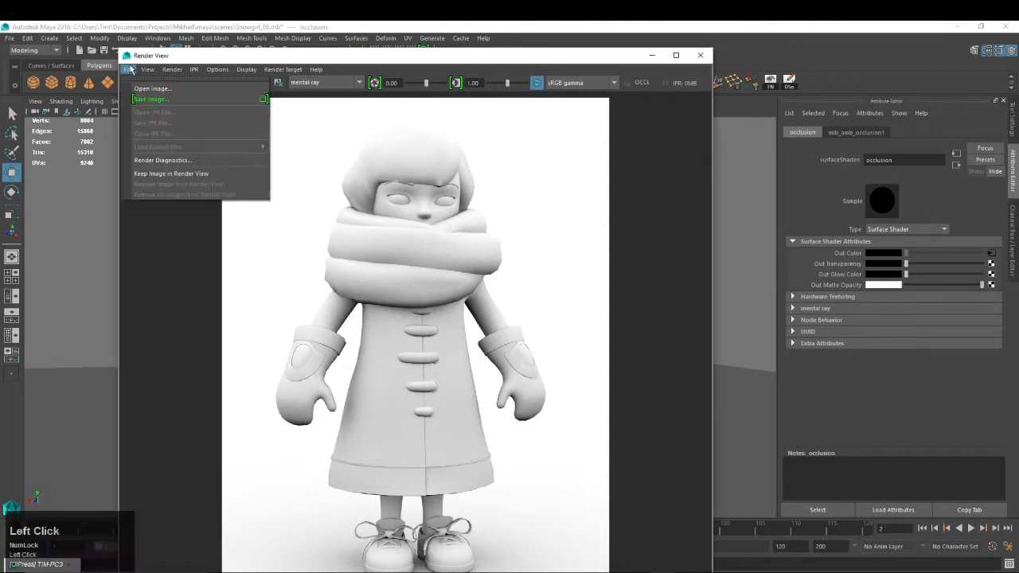
{"action": "left_click", "coordinate": [151, 100]}
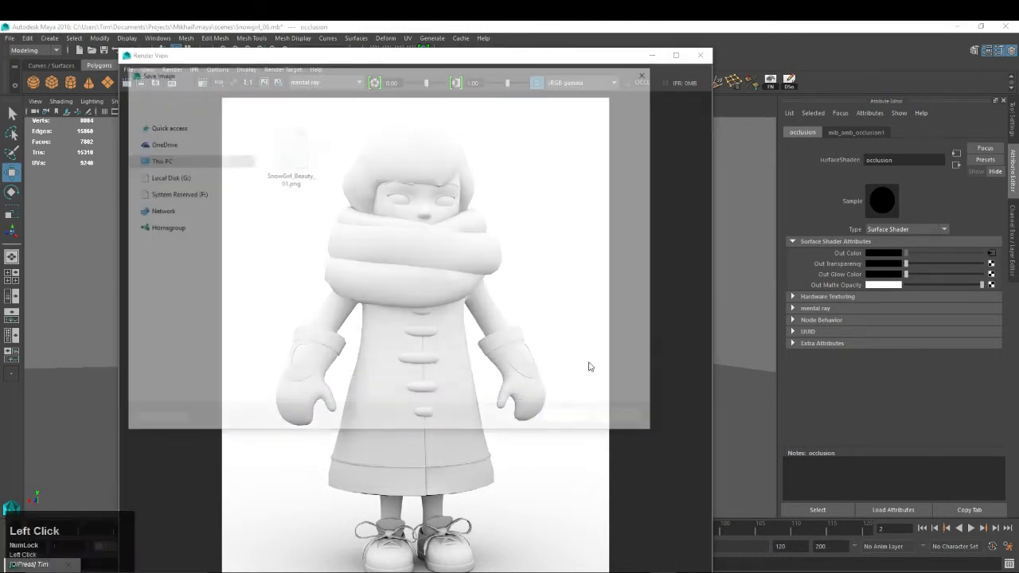
{"action": "left_click", "coordinate": [299, 156]}
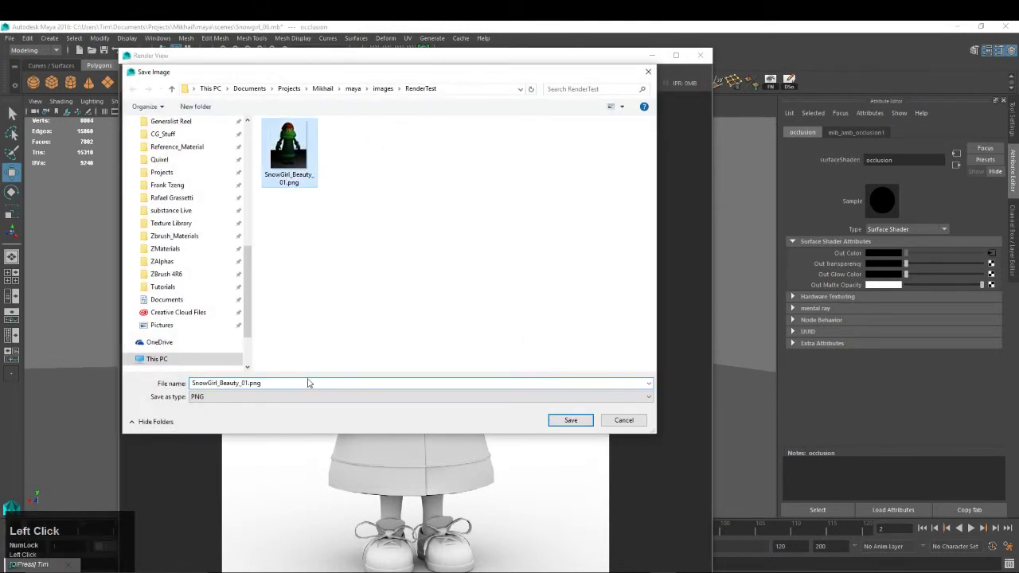
{"action": "left_click", "coordinate": [248, 384]}
{"action": "left_click", "coordinate": [240, 384]}
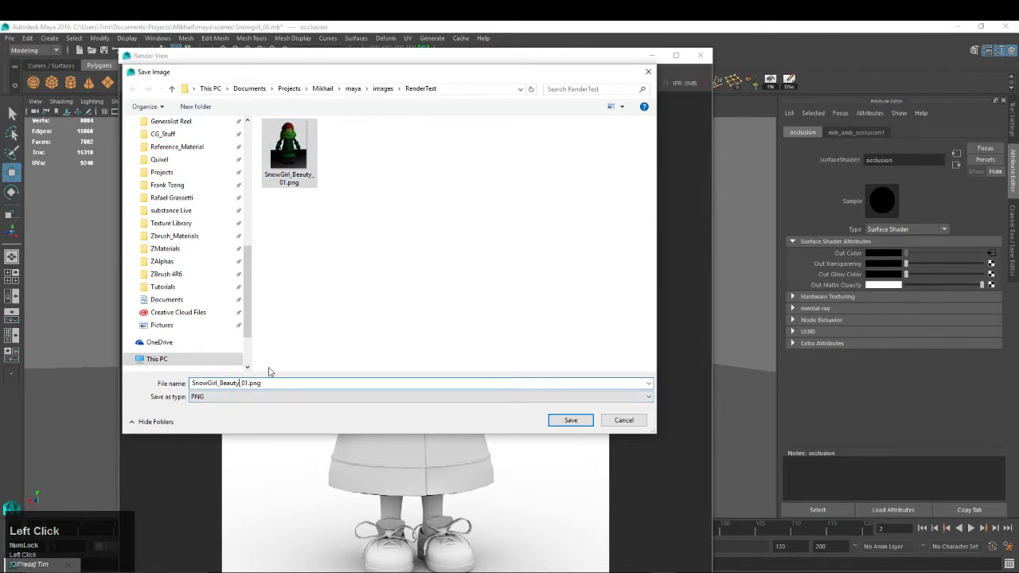
{"action": "key", "text": "BackSpace"}
{"action": "key", "text": "BackSpace"}
{"action": "key", "text": "BackSpace"}
{"action": "key", "text": "BackSpace"}
{"action": "key", "text": "BackSpace"}
{"action": "type", "text": "Occlusion"}
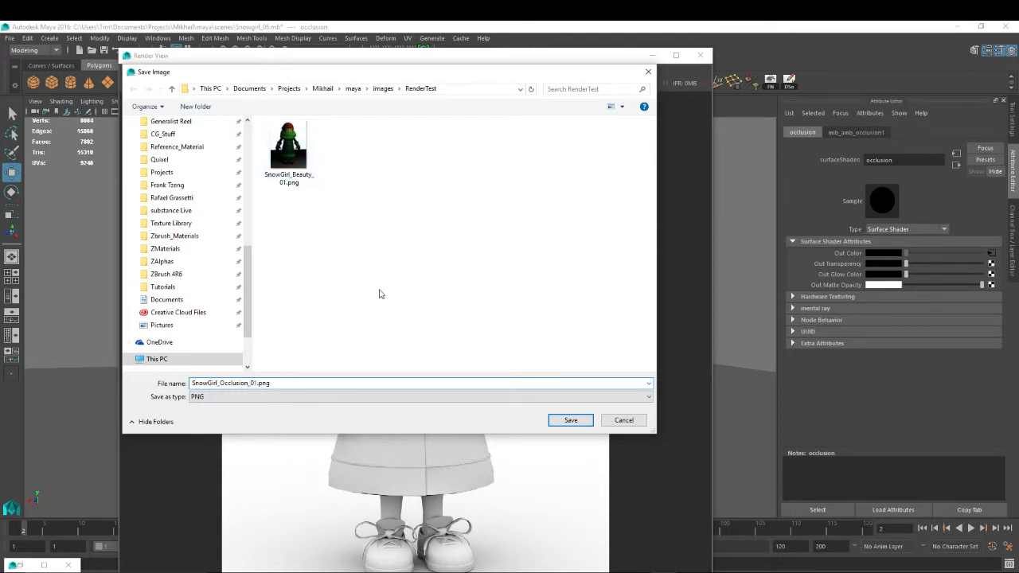
{"action": "left_click", "coordinate": [570, 420]}
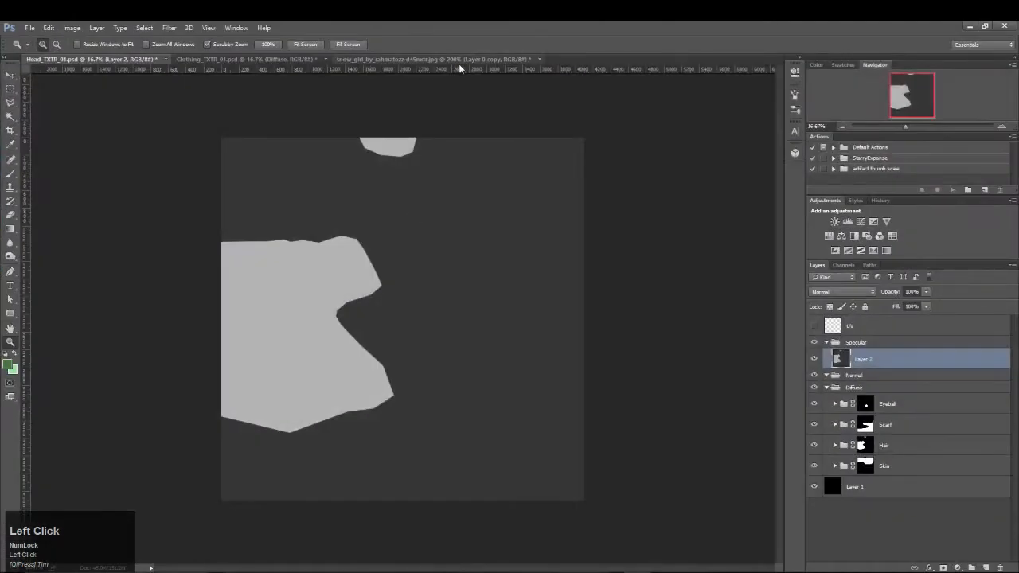
In Photoshop, open SnowGirl_Beauty_01.png and SnowGirl_Occlusion_01.png from the project's maya/images/RenderTest folder.
{"action": "left_click", "coordinate": [450, 60]}
{"action": "key", "text": "ctrl+o"}
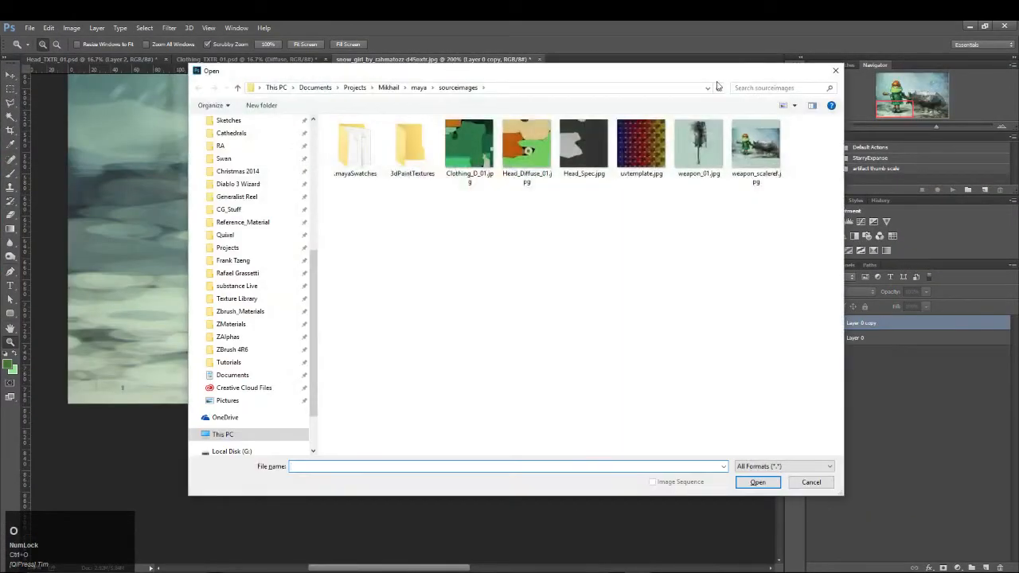
{"action": "left_click", "coordinate": [419, 87]}
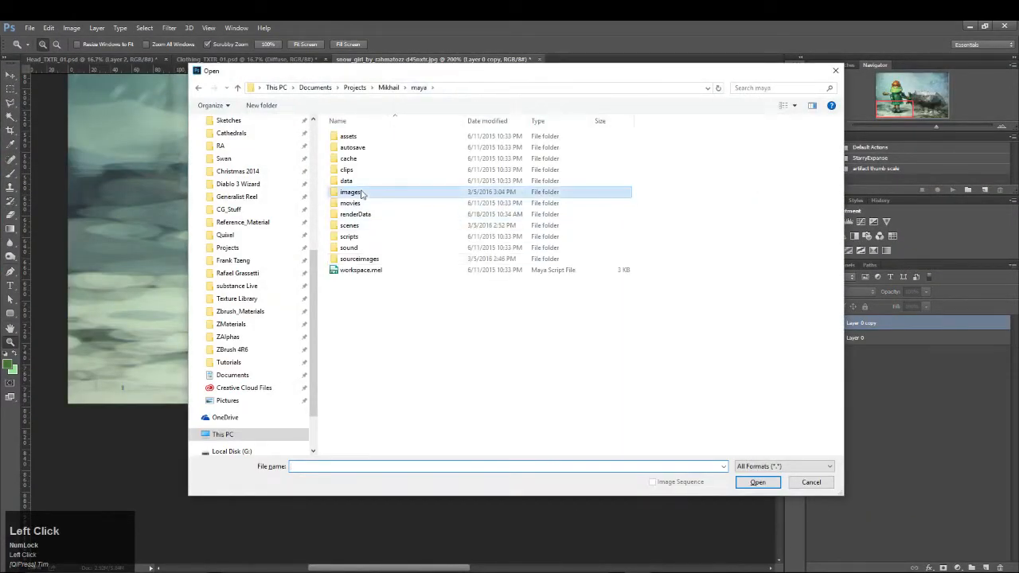
{"action": "double_click", "coordinate": [371, 196]}
{"action": "double_click", "coordinate": [351, 146]}
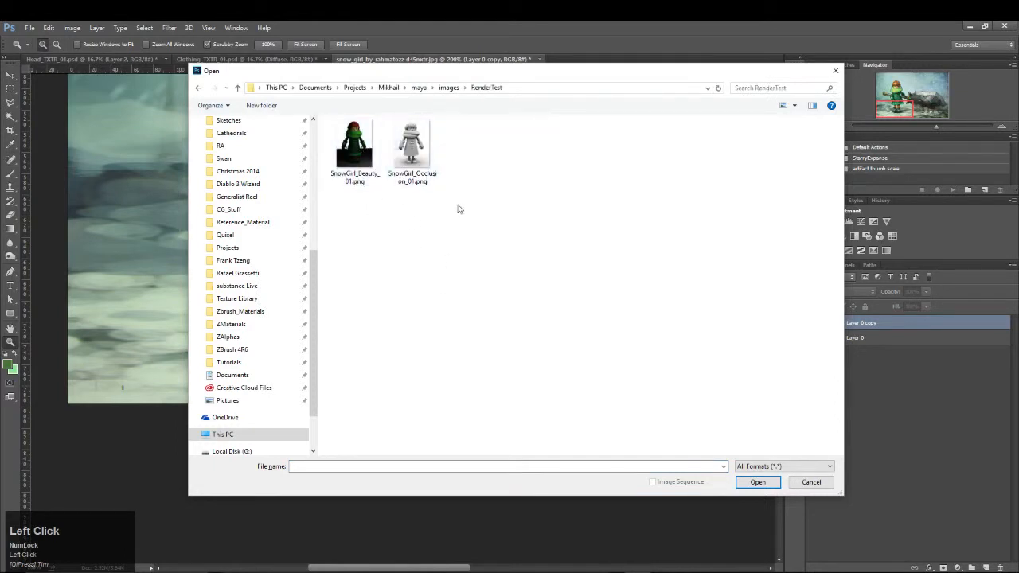
{"action": "left_click_drag", "start_coordinate": [481, 247], "coordinate": [378, 160]}
{"action": "left_click", "coordinate": [752, 482]}
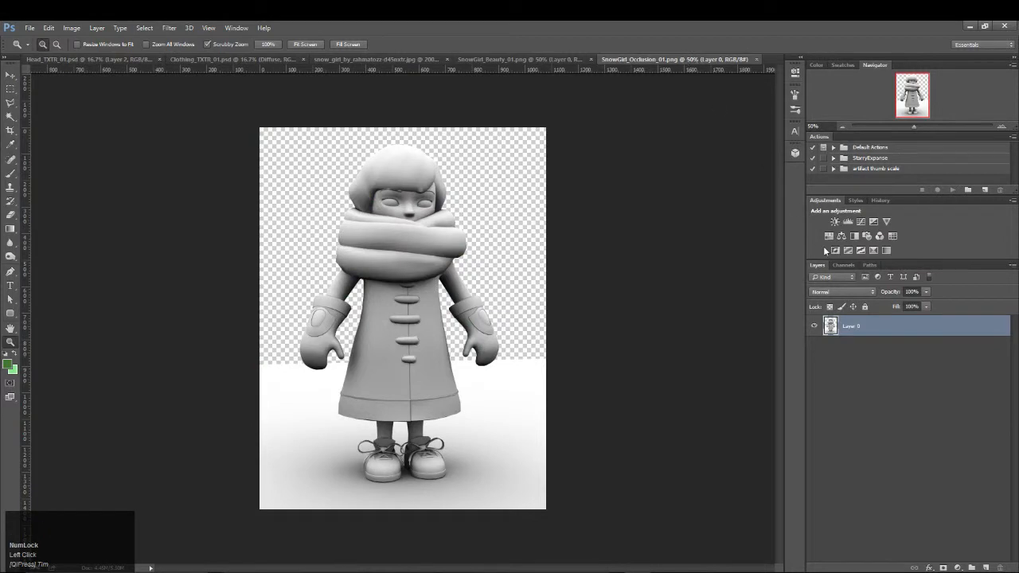
Duplicate the occlusion layer into SnowGirl_Beauty_01.png under the name Occlusion and close the occlusion document.
{"action": "right_click", "coordinate": [894, 335]}
{"action": "left_click", "coordinate": [797, 136]}
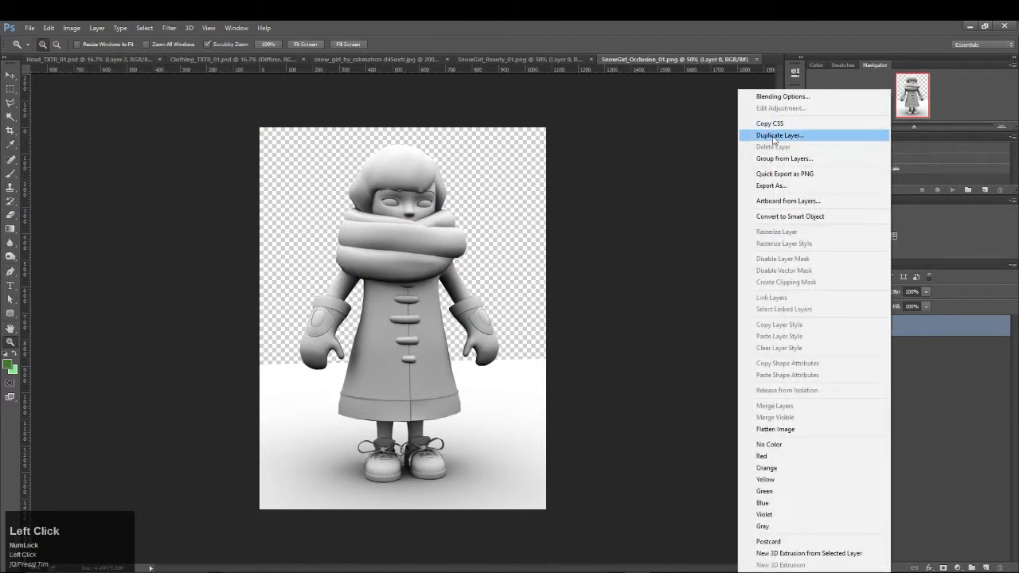
{"action": "left_click", "coordinate": [464, 237]}
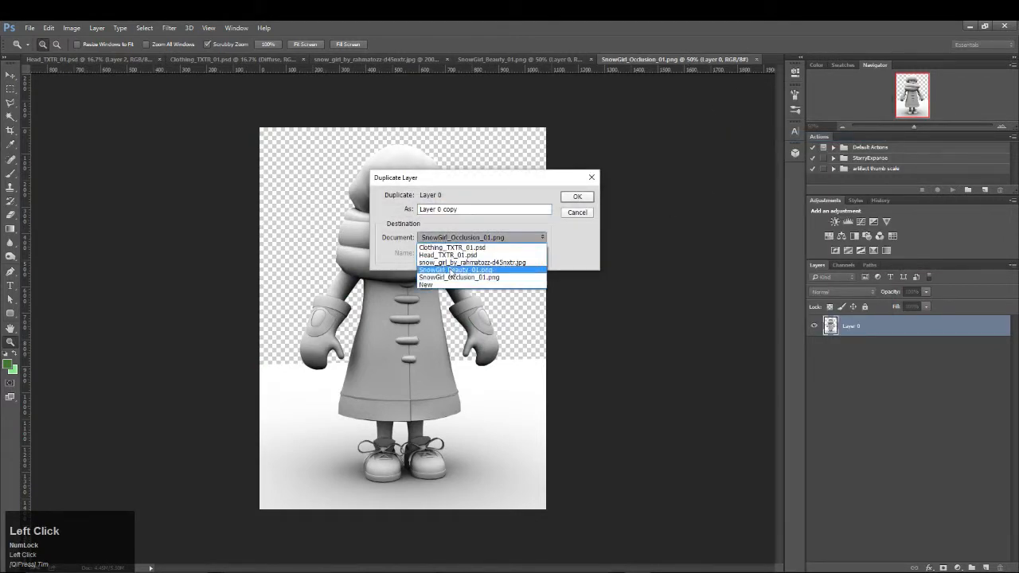
{"action": "left_click", "coordinate": [462, 276]}
{"action": "type", "text": "Occlusion"}
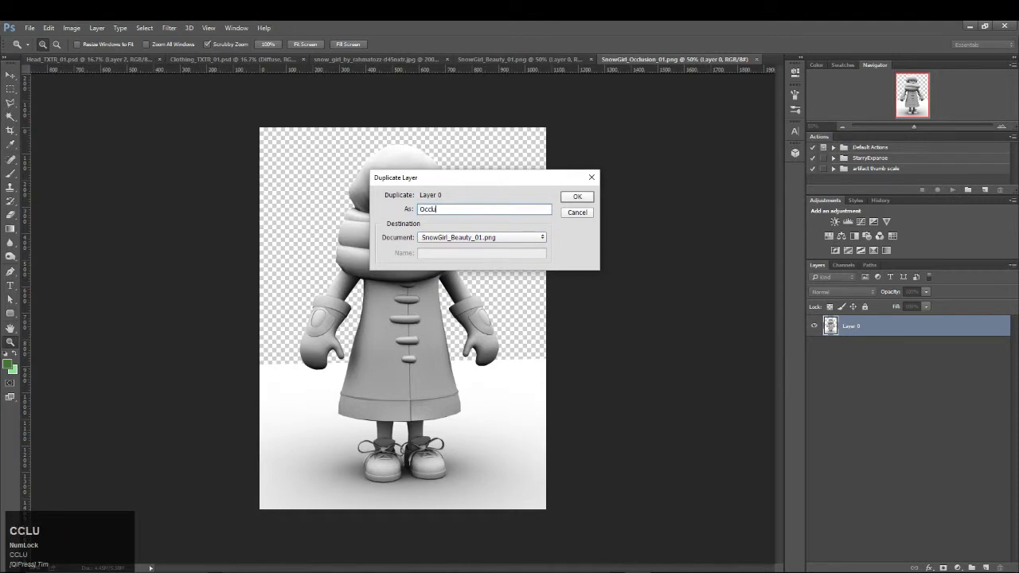
{"action": "key", "text": "Return"}
{"action": "left_click", "coordinate": [756, 59]}
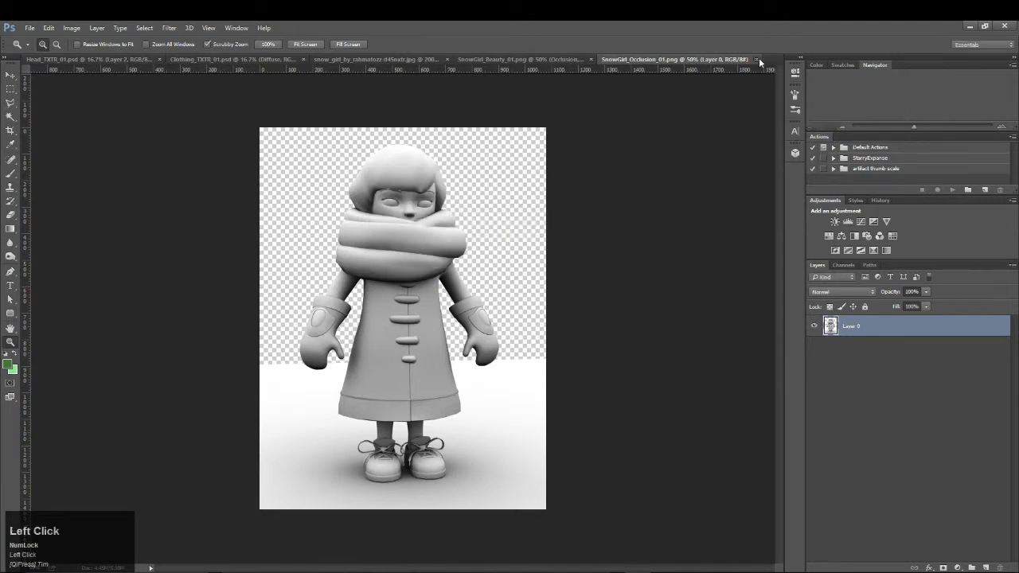
Add a new empty layer and place it beneath the beauty render layer.
{"action": "left_click", "coordinate": [898, 344]}
{"action": "left_click", "coordinate": [900, 325]}
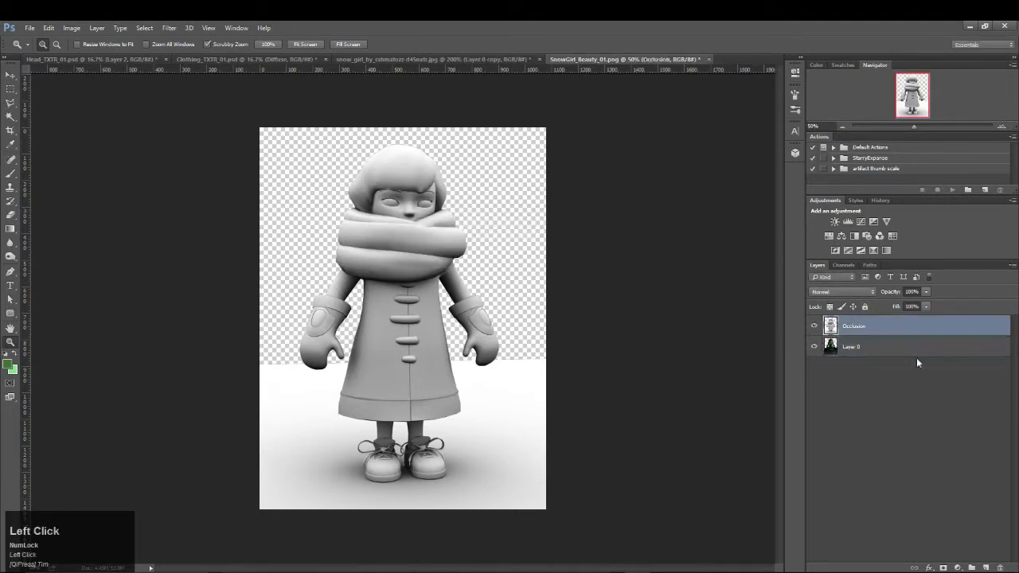
{"action": "left_click", "coordinate": [986, 568]}
{"action": "left_click_drag", "start_coordinate": [896, 334], "coordinate": [887, 378]}
Set the foreground colour to 313131 and fill the new bottom layer with it at 100% opacity.
{"action": "left_click", "coordinate": [11, 365]}
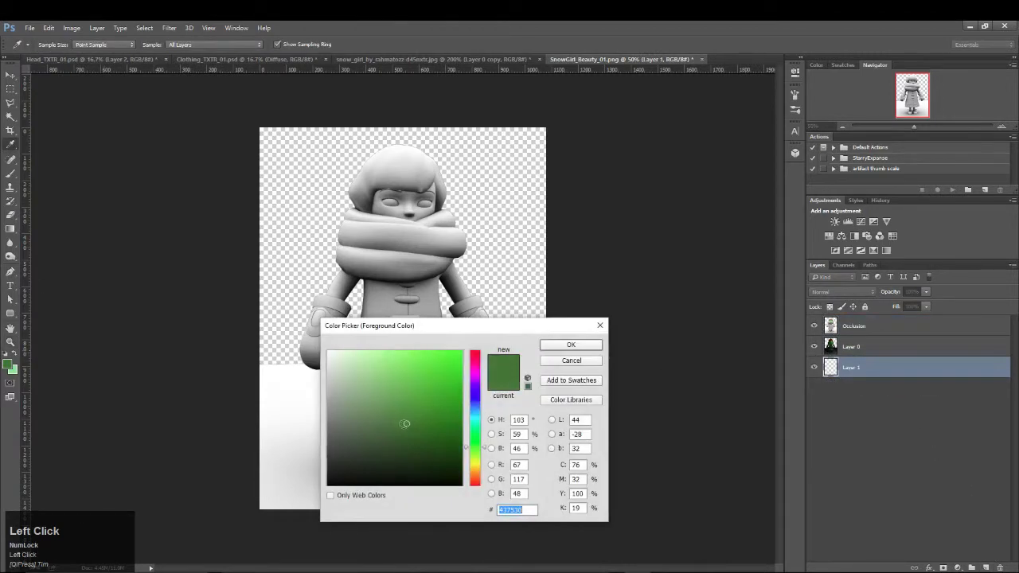
{"action": "type", "text": "313131"}
{"action": "left_click", "coordinate": [567, 347]}
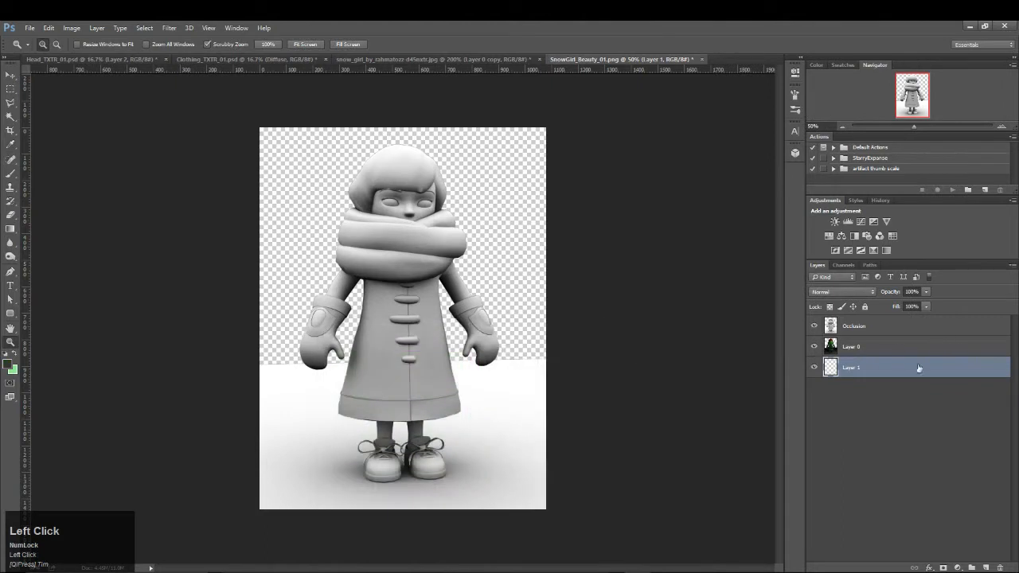
{"action": "key", "text": "shift+F5"}
{"action": "left_click", "coordinate": [644, 186]}
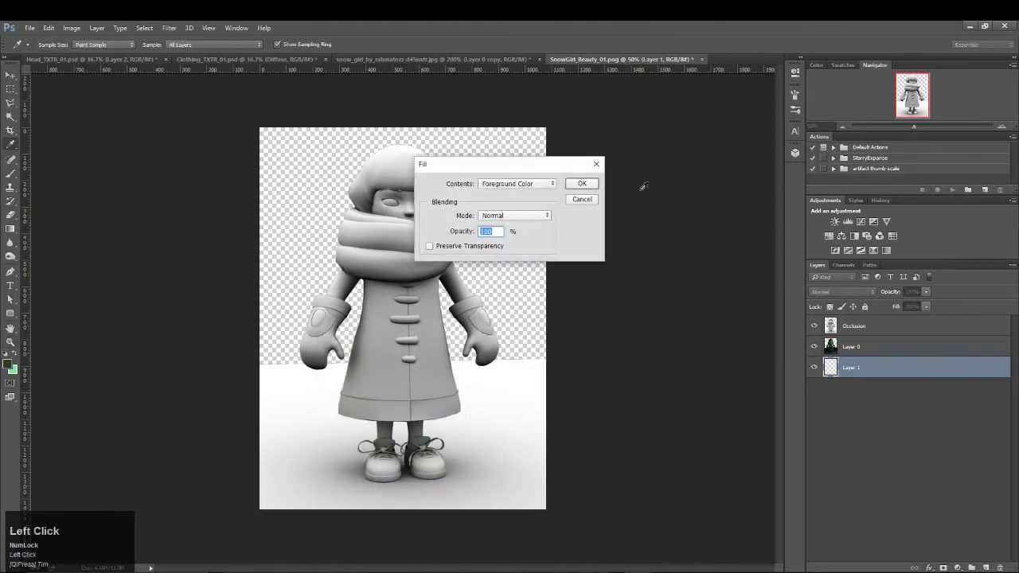
{"action": "left_click", "coordinate": [582, 184]}
{"action": "key", "text": "z"}
Save the layered document as SnowGirl_Composite in Photoshop format in the project's photoshop folder, with Maximize Compatibility on.
{"action": "left_click", "coordinate": [29, 28]}
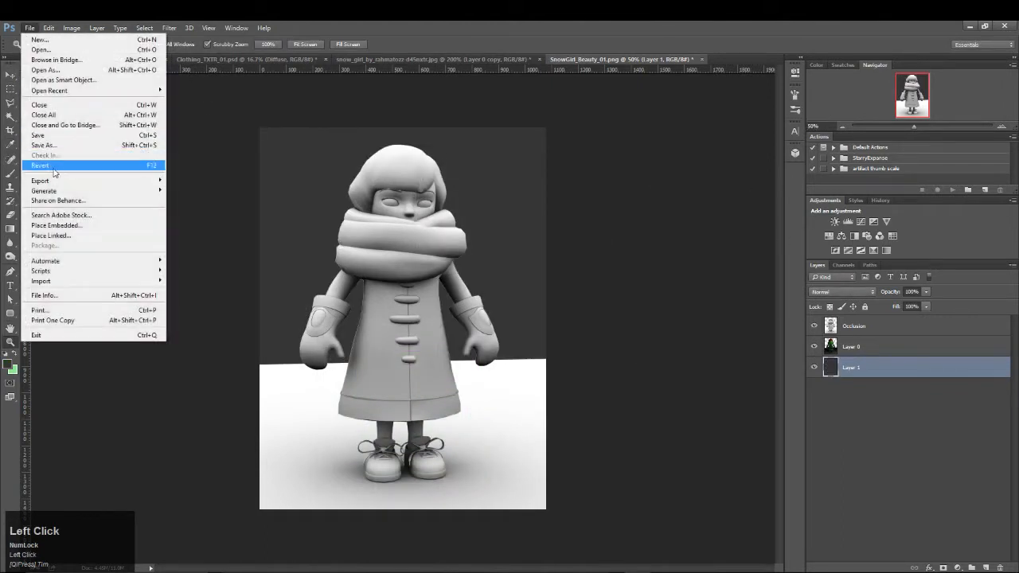
{"action": "left_click", "coordinate": [48, 145]}
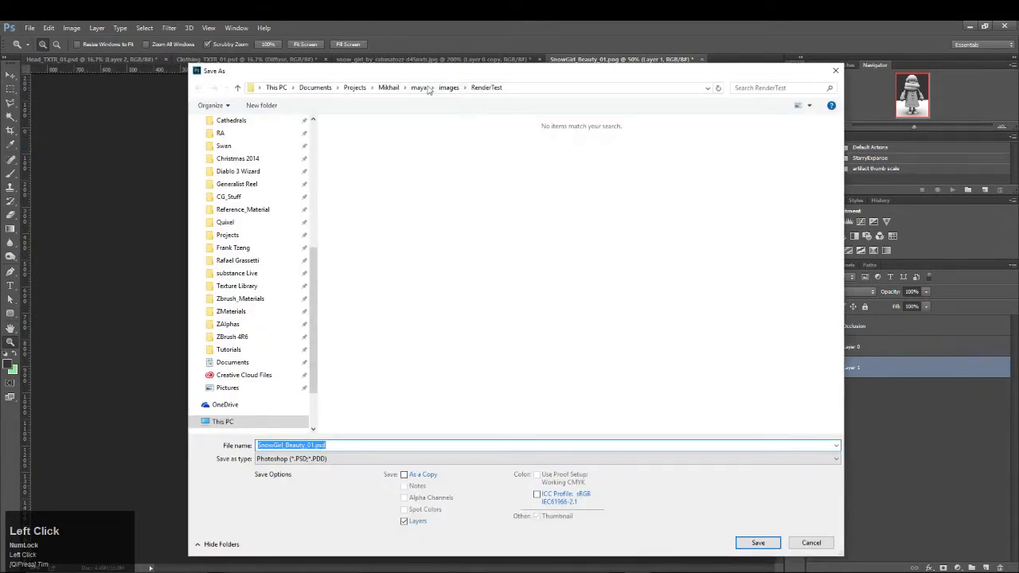
{"action": "left_click", "coordinate": [389, 88]}
{"action": "double_click", "coordinate": [382, 205]}
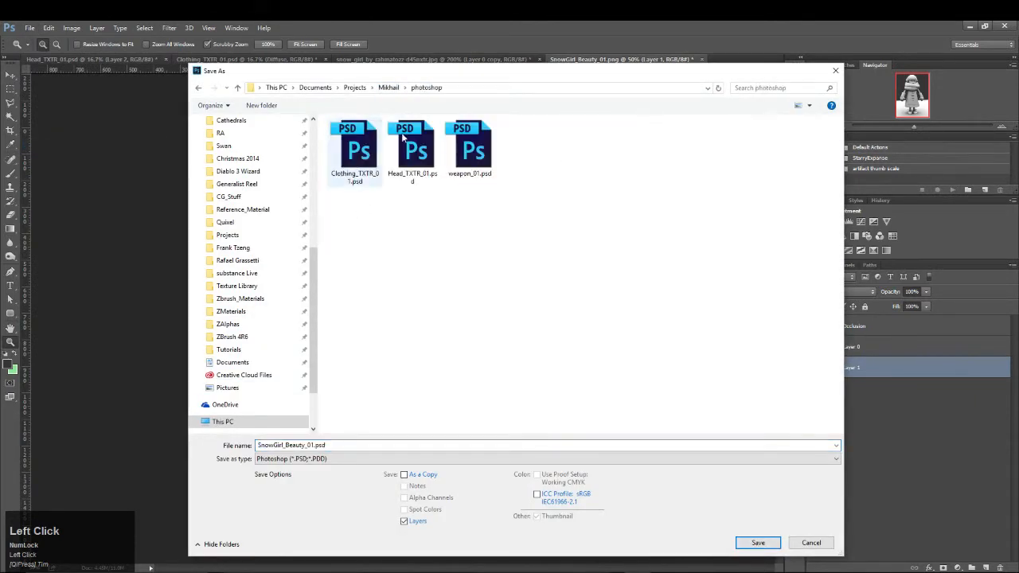
{"action": "left_click_drag", "start_coordinate": [342, 445], "coordinate": [684, 442]}
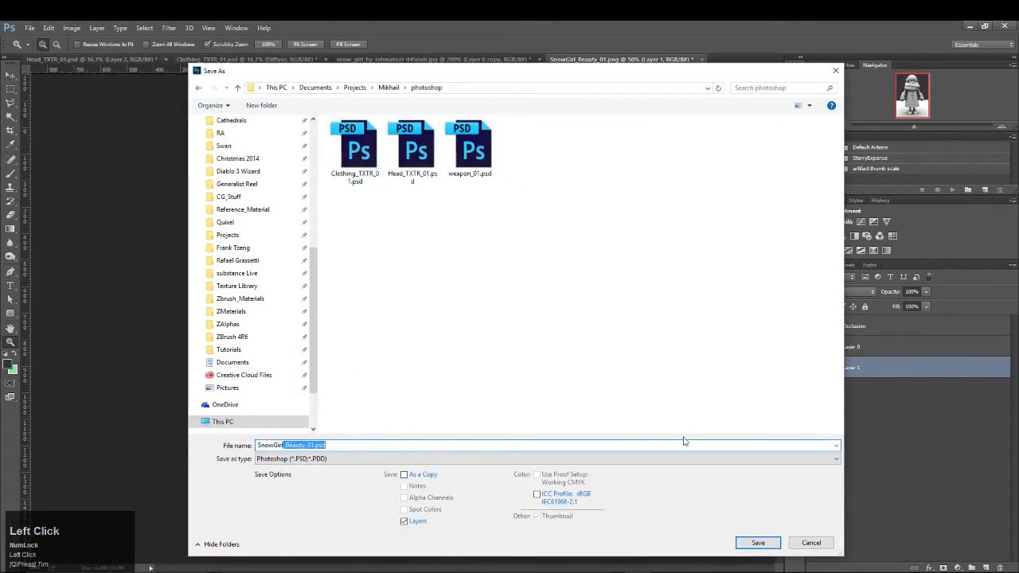
{"action": "type", "text": "Composite"}
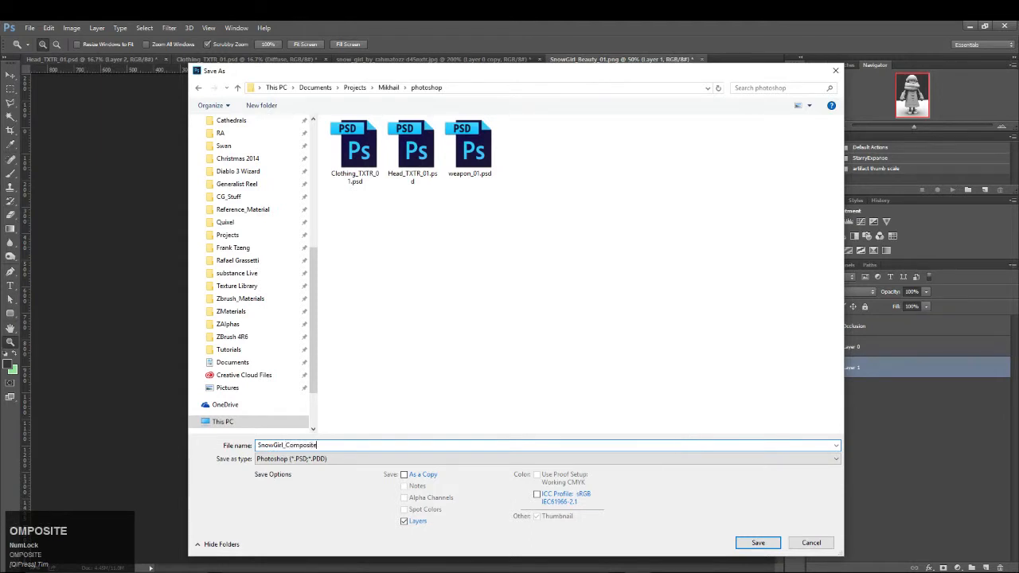
{"action": "key", "text": "Return"}
{"action": "left_click", "coordinate": [631, 192]}
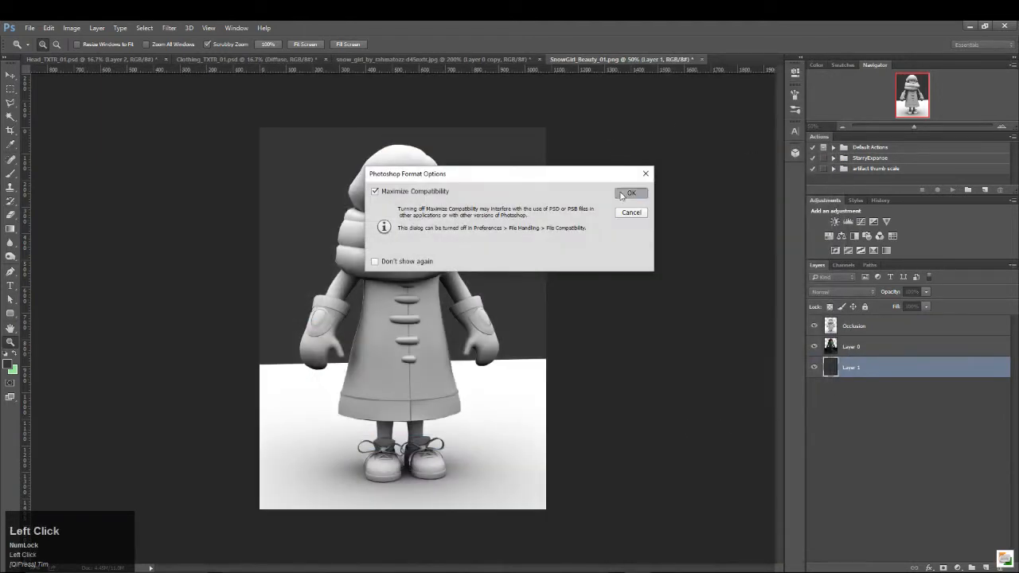
Set the Occlusion layer's blending mode to Multiply.
{"action": "left_click", "coordinate": [864, 325]}
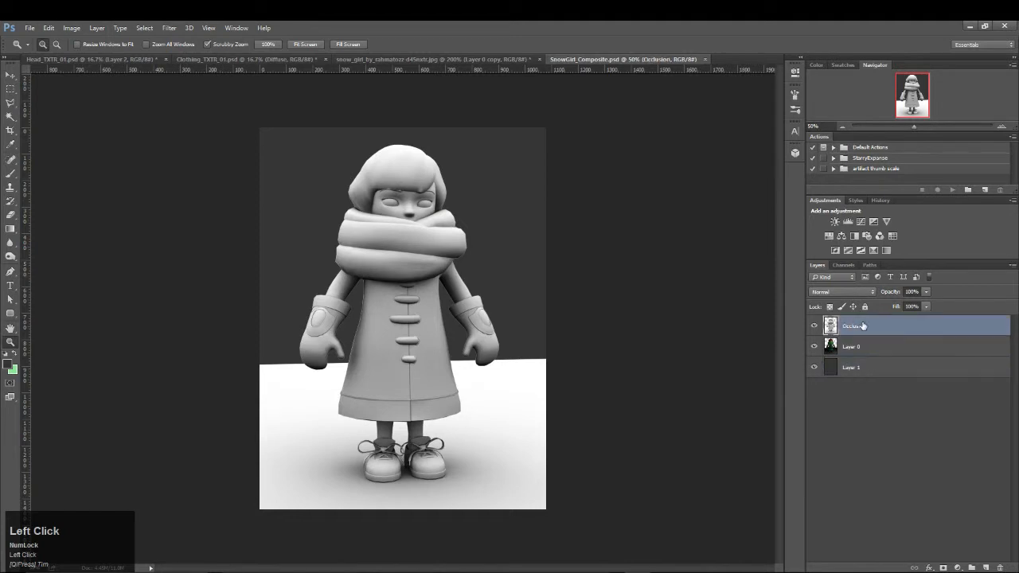
{"action": "left_click", "coordinate": [858, 292]}
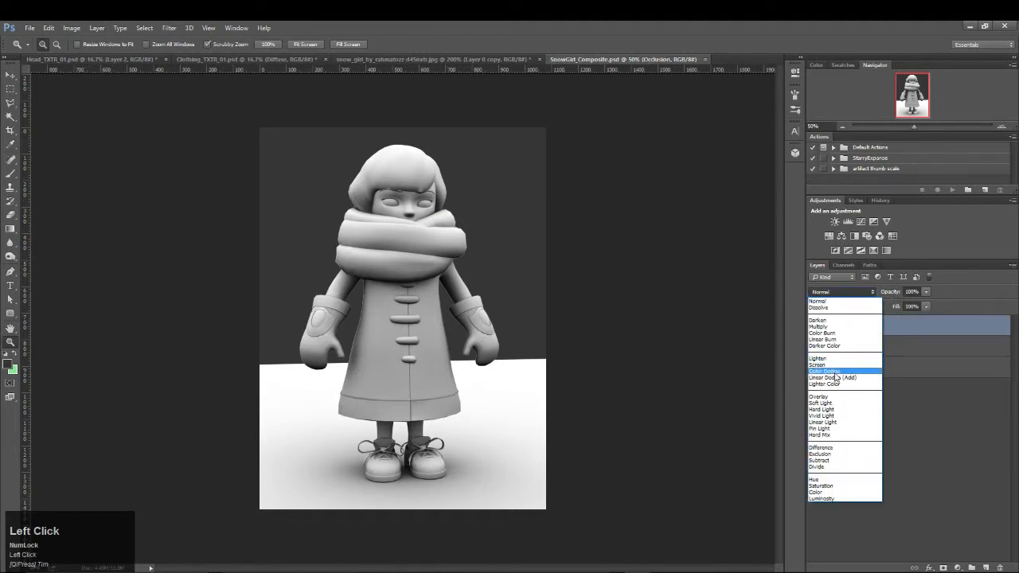
{"action": "left_click", "coordinate": [902, 318]}
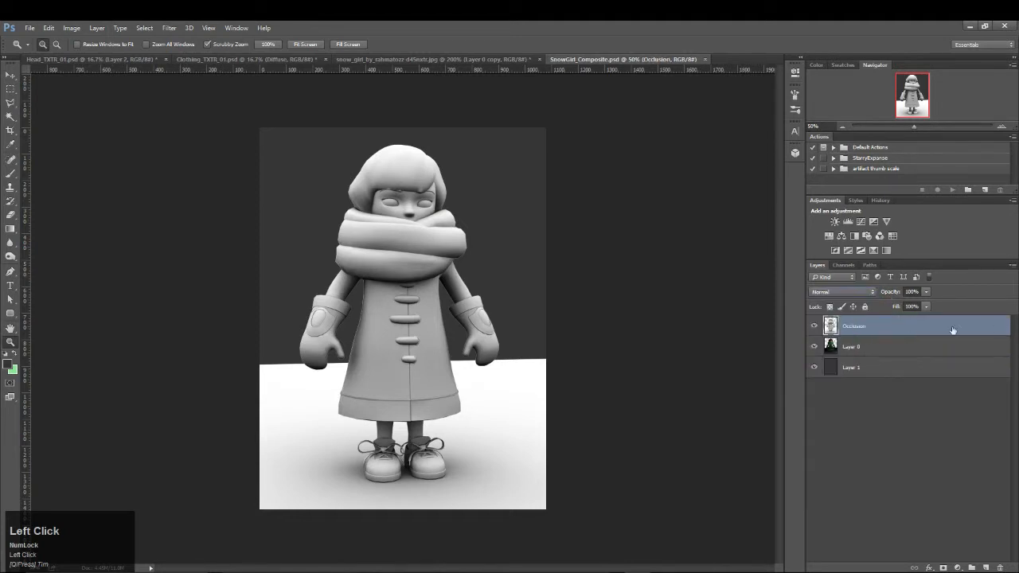
{"action": "left_click", "coordinate": [860, 347]}
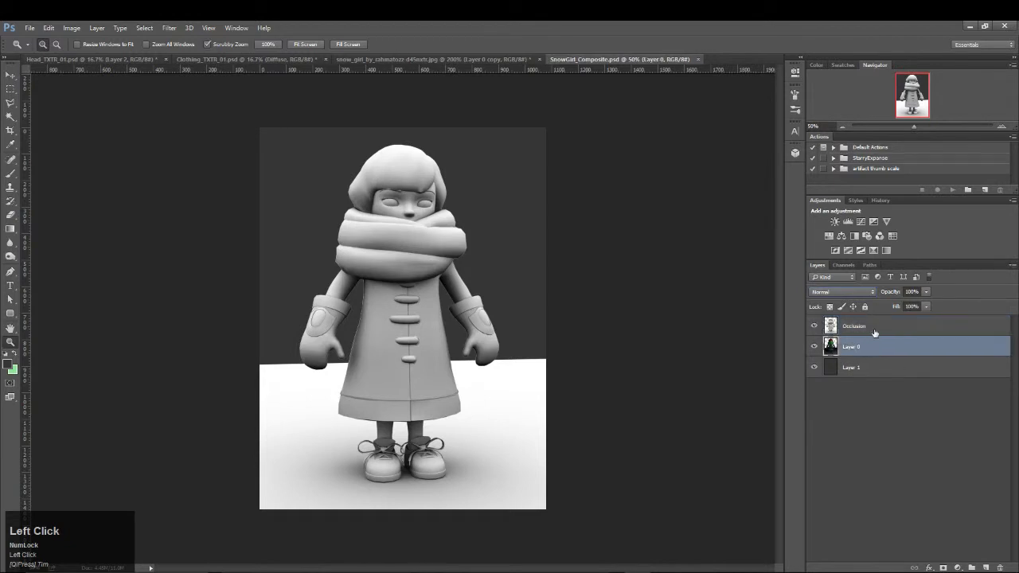
{"action": "left_click", "coordinate": [860, 325]}
{"action": "left_click", "coordinate": [858, 291]}
{"action": "left_click", "coordinate": [860, 293]}
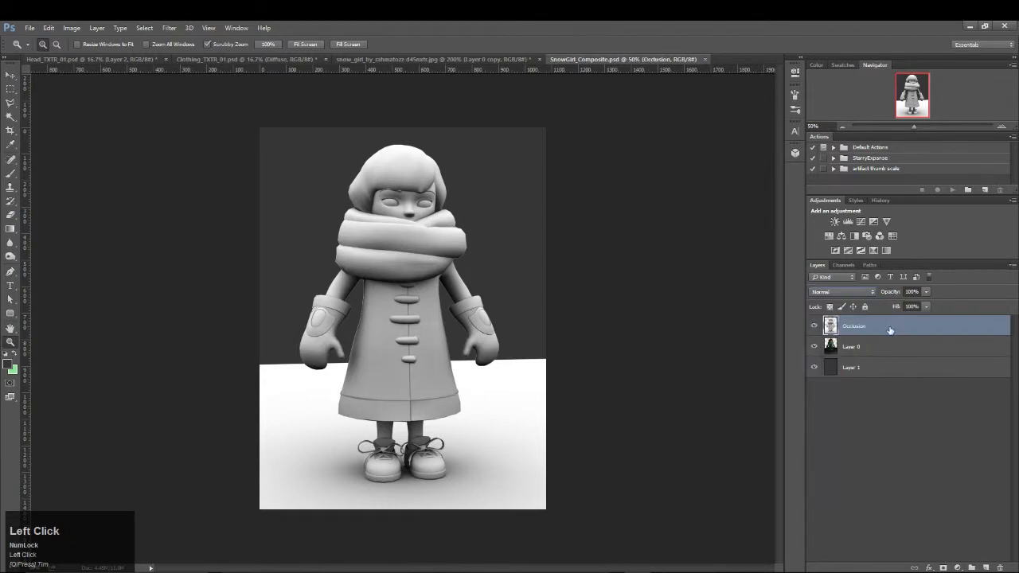
{"action": "left_click", "coordinate": [867, 293]}
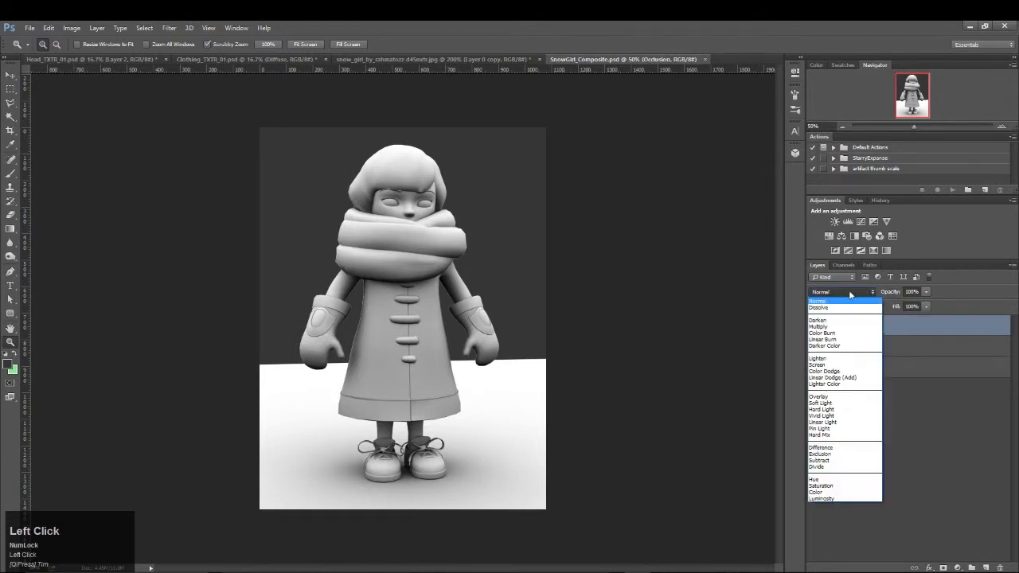
{"action": "left_click", "coordinate": [836, 321]}
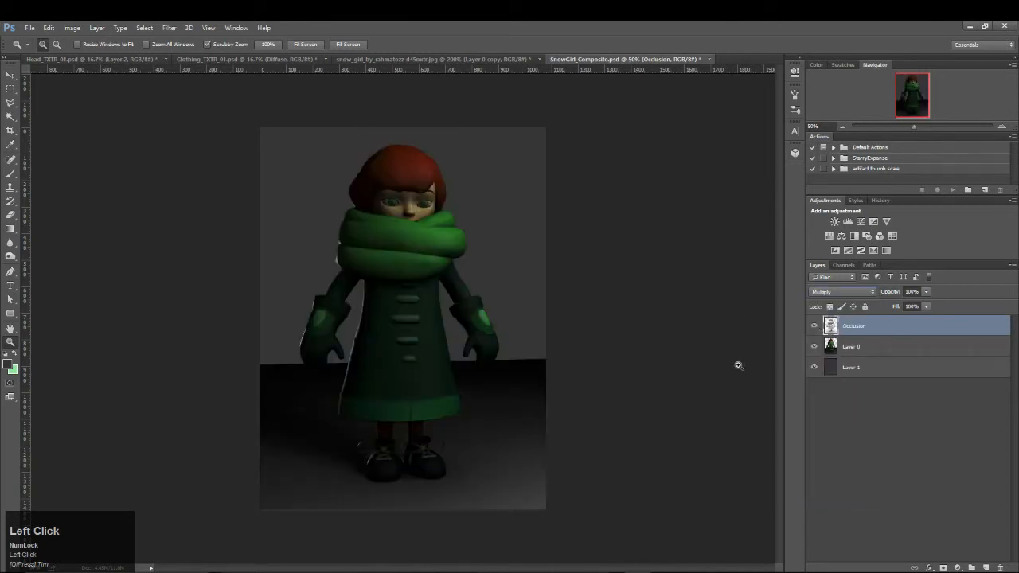
Toggle the Occlusion layer's visibility repeatedly to compare the character with and without the occlusion shading.
{"action": "left_click", "coordinate": [886, 350]}
{"action": "left_click", "coordinate": [890, 326]}
{"action": "left_click", "coordinate": [814, 327]}
{"action": "left_click", "coordinate": [814, 327]}
{"action": "left_click", "coordinate": [814, 326]}
{"action": "left_click", "coordinate": [814, 326]}
{"action": "left_click", "coordinate": [813, 327]}
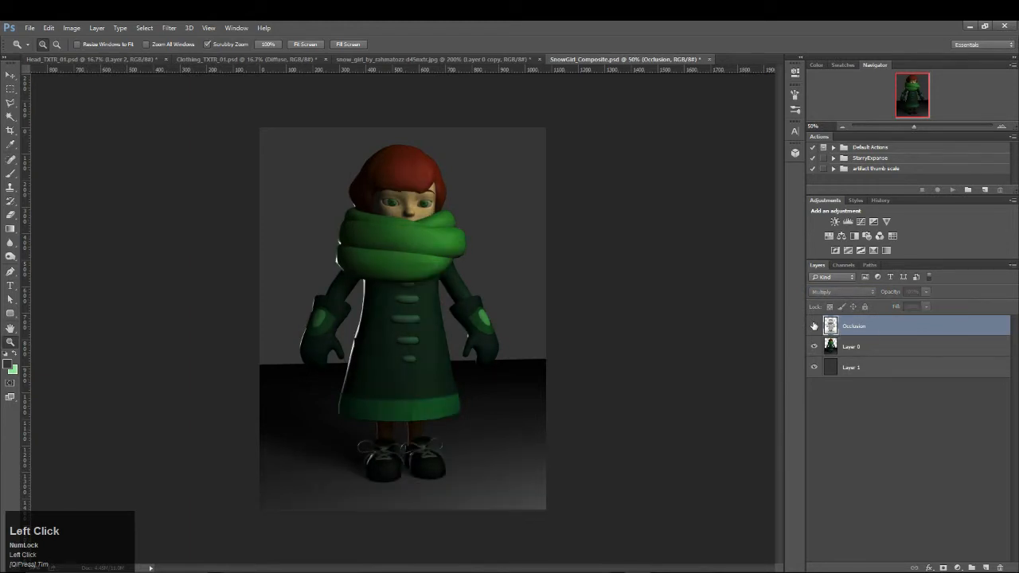
{"action": "left_click", "coordinate": [813, 326]}
{"action": "left_click", "coordinate": [814, 327]}
{"action": "left_click", "coordinate": [813, 327]}
{"action": "left_click", "coordinate": [814, 326]}
{"action": "left_click", "coordinate": [814, 326]}
{"action": "left_click", "coordinate": [814, 327]}
{"action": "left_click", "coordinate": [813, 326]}
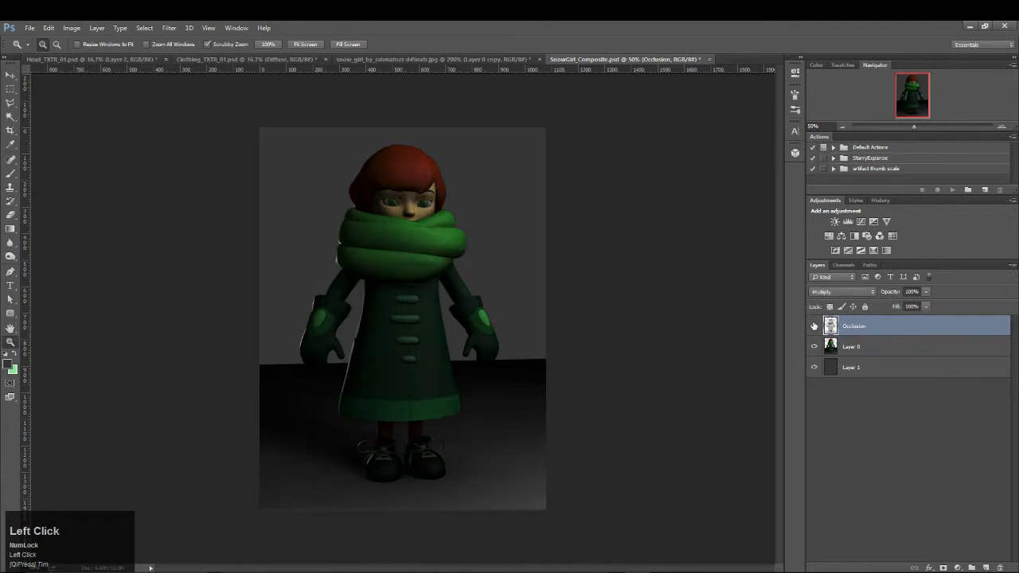
{"action": "left_click", "coordinate": [813, 327]}
{"action": "left_click", "coordinate": [814, 326]}
Add a Levels adjustment layer above the Occlusion layer and lower its white input level to 175.
{"action": "left_click", "coordinate": [958, 568]}
{"action": "left_click", "coordinate": [948, 387]}
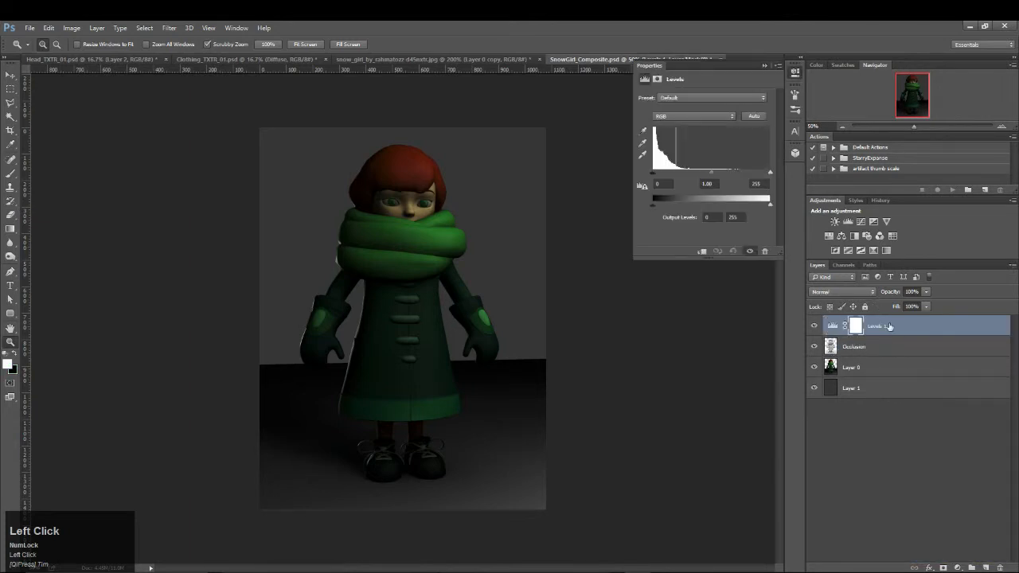
{"action": "left_click_drag", "start_coordinate": [773, 175], "coordinate": [737, 179]}
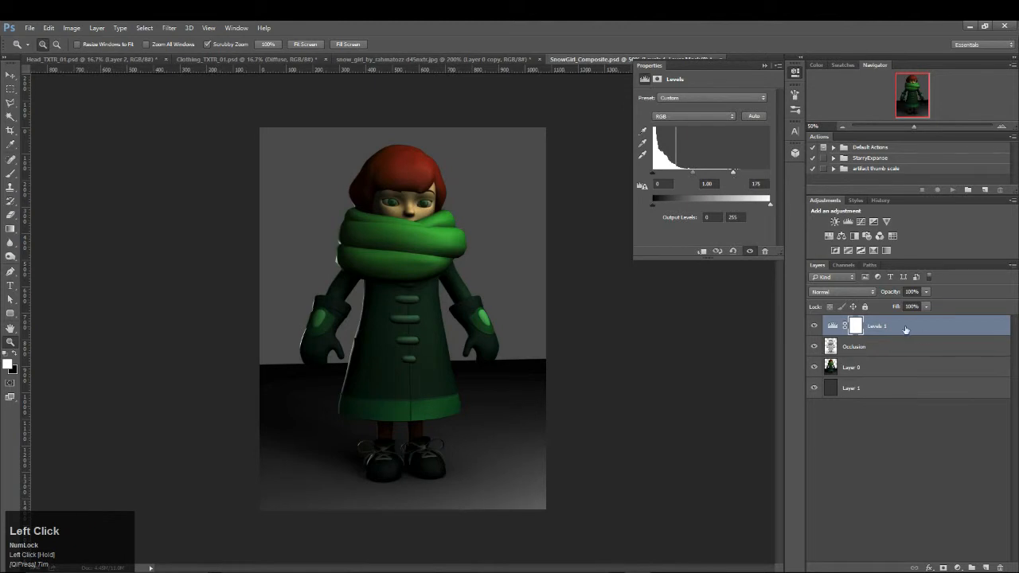
Group the Occlusion layer and Layer 0 together, keeping the Levels adjustment and the background outside the group.
{"action": "left_click", "coordinate": [913, 351]}
{"action": "left_click", "coordinate": [931, 369], "text": "shift"}
{"action": "double_click", "coordinate": [926, 402]}
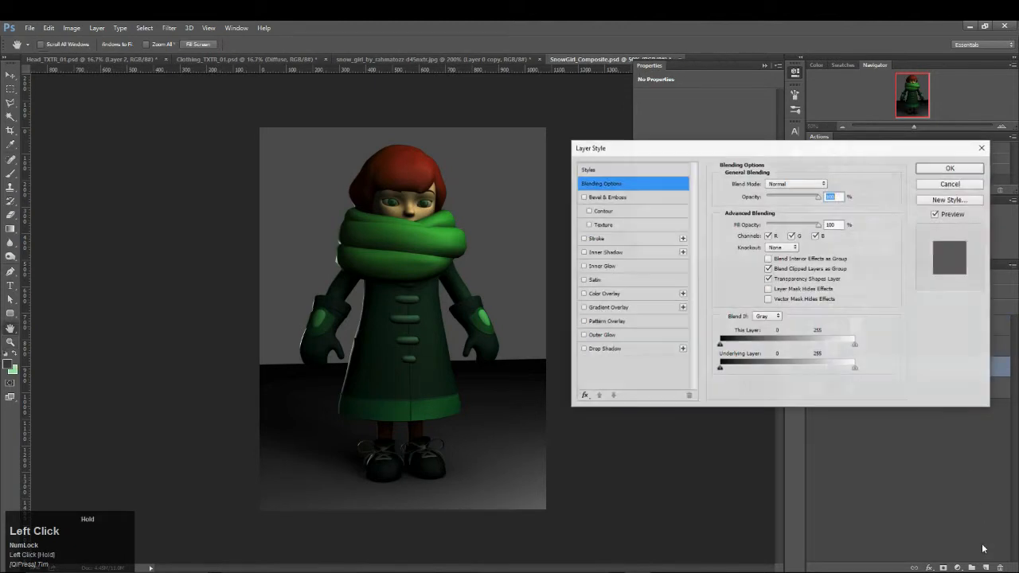
{"action": "left_click", "coordinate": [950, 184]}
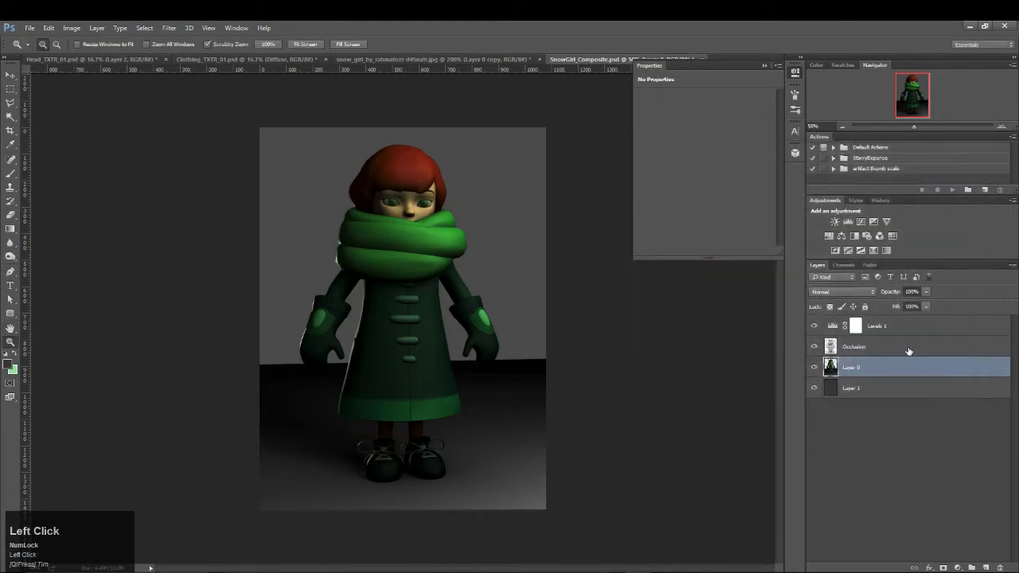
{"action": "left_click", "coordinate": [909, 351], "text": "shift"}
{"action": "left_click_drag", "start_coordinate": [908, 375], "coordinate": [972, 567]}
Rename the new layer group as Render.
{"action": "double_click", "coordinate": [857, 343]}
{"action": "type", "text": "Beauty"}
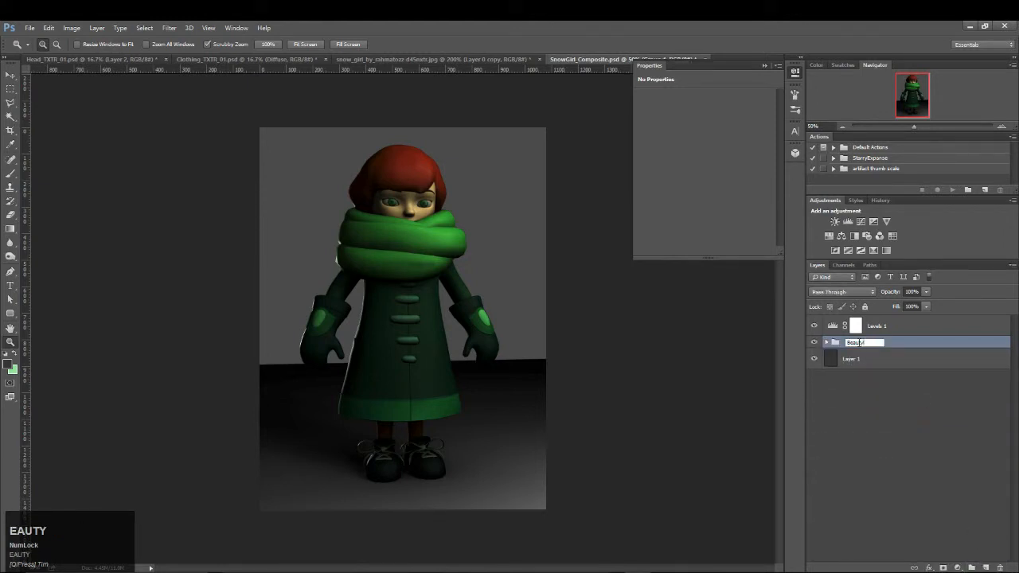
{"action": "key", "text": "Return"}
{"action": "double_click", "coordinate": [853, 342]}
{"action": "type", "text": "Render"}
{"action": "key", "text": "Return"}
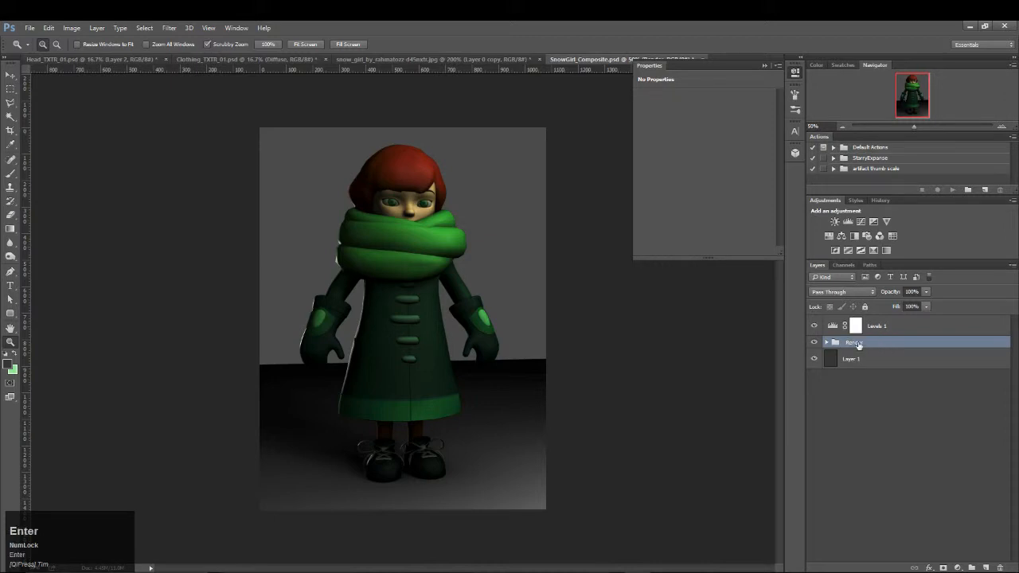
Clip the Levels adjustment layer to the Render group so it affects only the rendered character.
{"action": "key", "text": "alt+space"}
{"action": "left_click", "coordinate": [920, 331]}
{"action": "left_click", "coordinate": [920, 335], "text": "alt"}
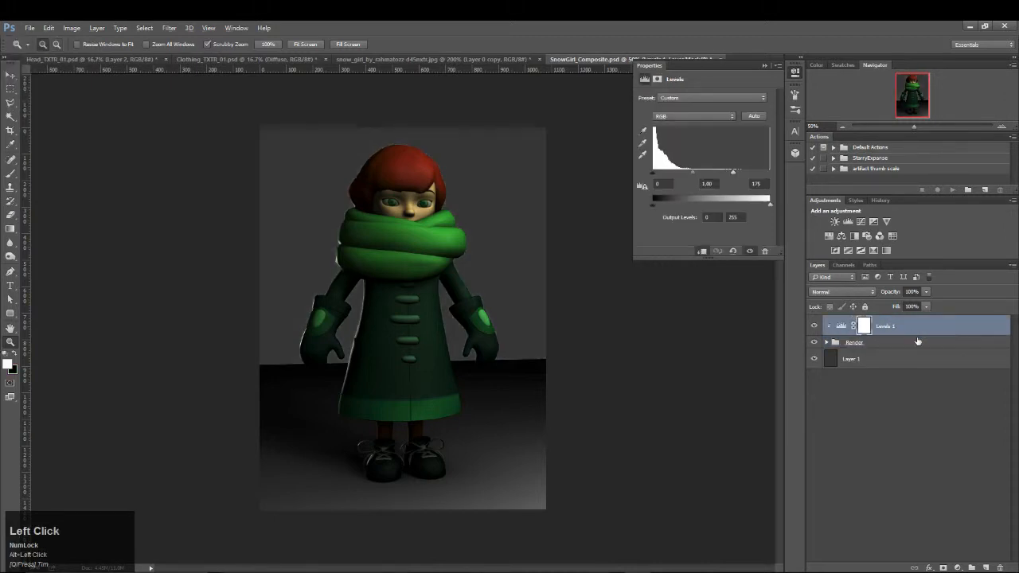
{"action": "left_click", "coordinate": [919, 327]}
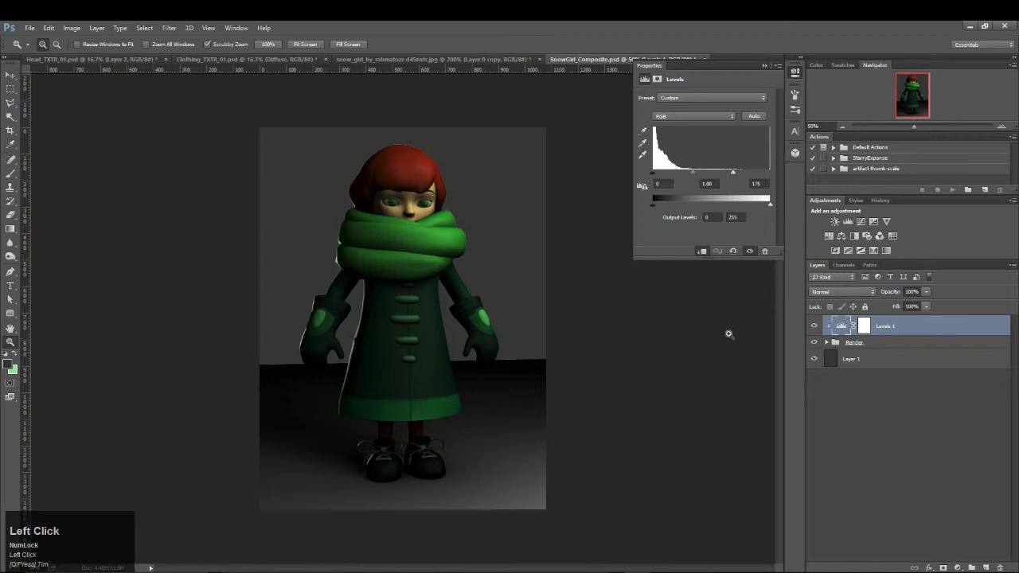
Expand the Render group and set the Levels adjustment's midtone input to 1.21 and white input to 163.
{"action": "left_click", "coordinate": [403, 160]}
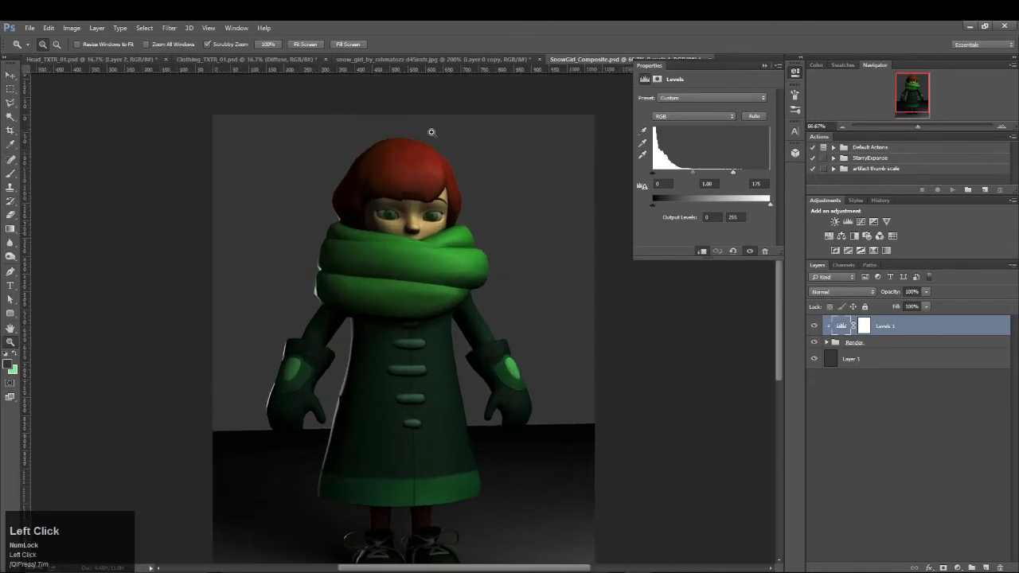
{"action": "left_click", "coordinate": [401, 139]}
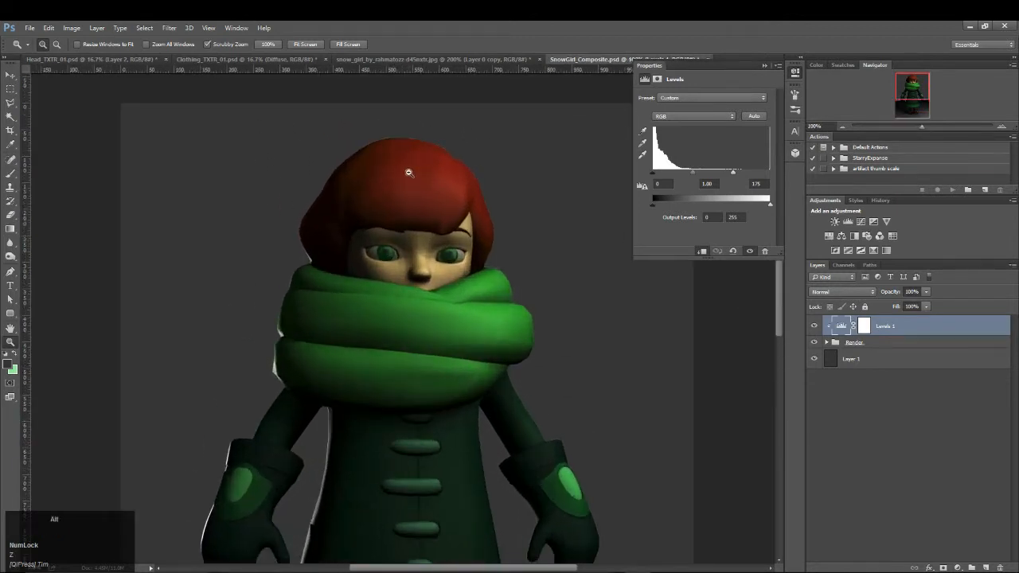
{"action": "left_click", "coordinate": [414, 187], "text": "alt"}
{"action": "left_click", "coordinate": [855, 344]}
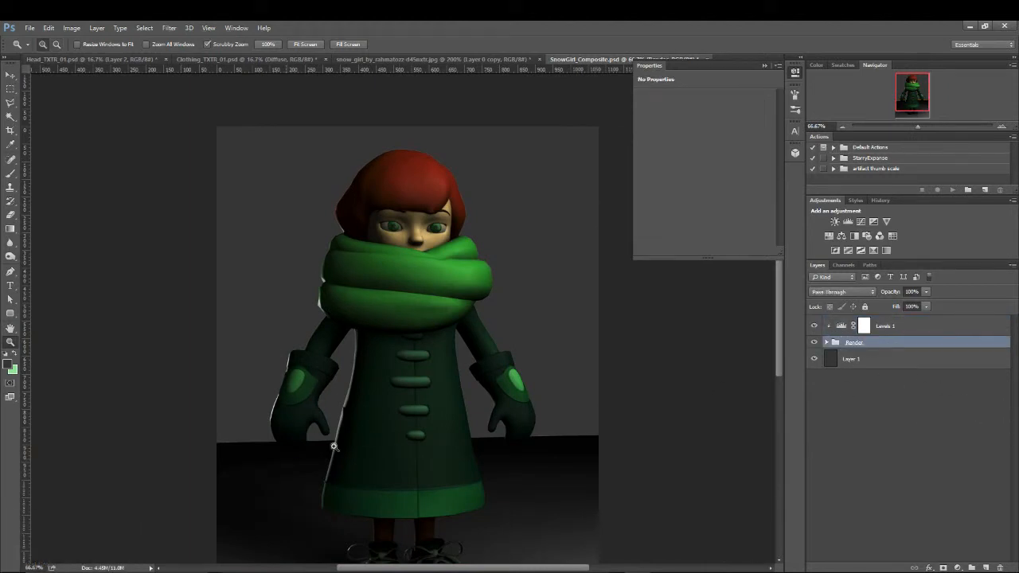
{"action": "left_click", "coordinate": [915, 328]}
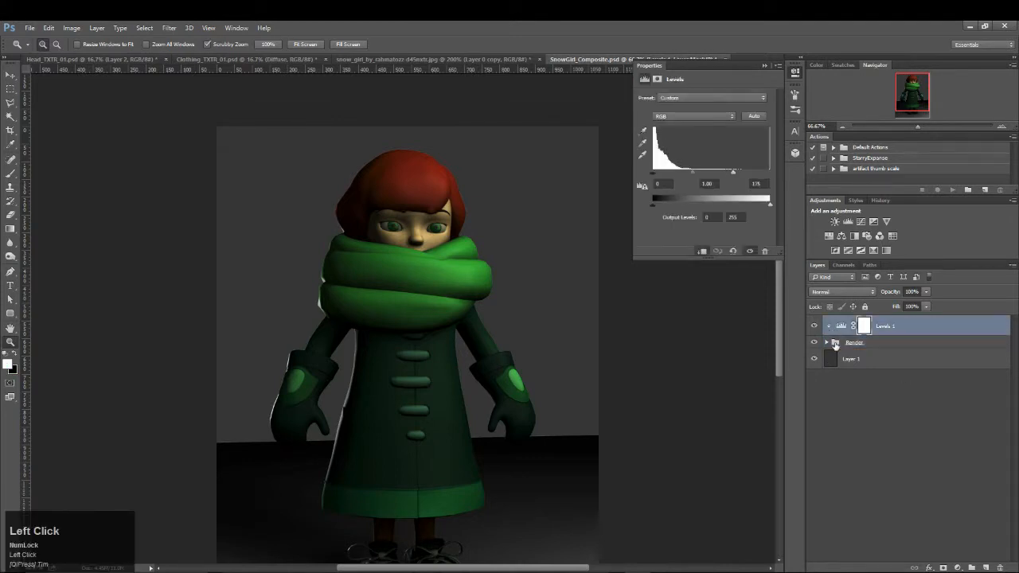
{"action": "left_click", "coordinate": [827, 342]}
{"action": "left_click", "coordinate": [893, 326]}
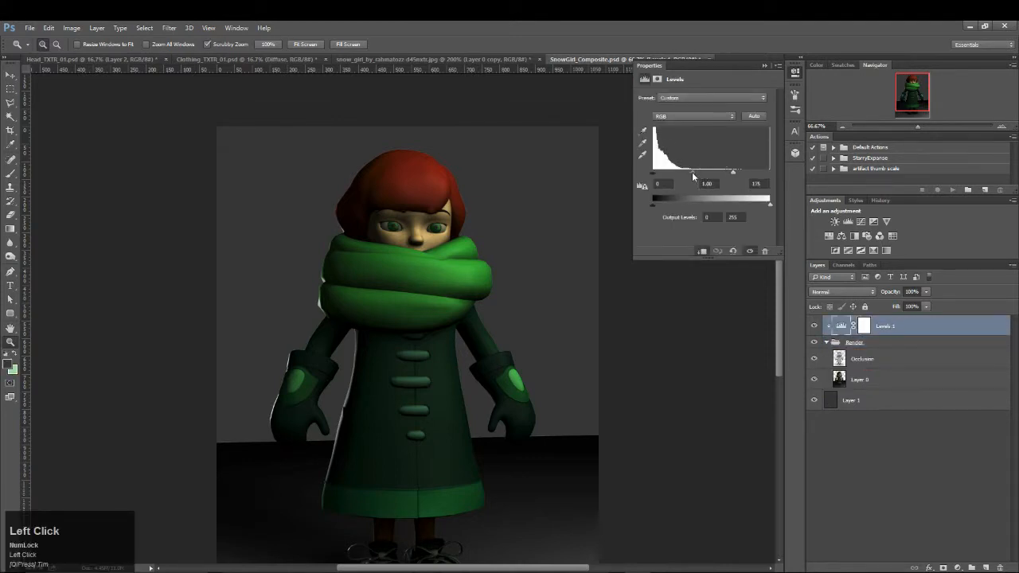
{"action": "left_click_drag", "start_coordinate": [693, 173], "coordinate": [728, 173]}
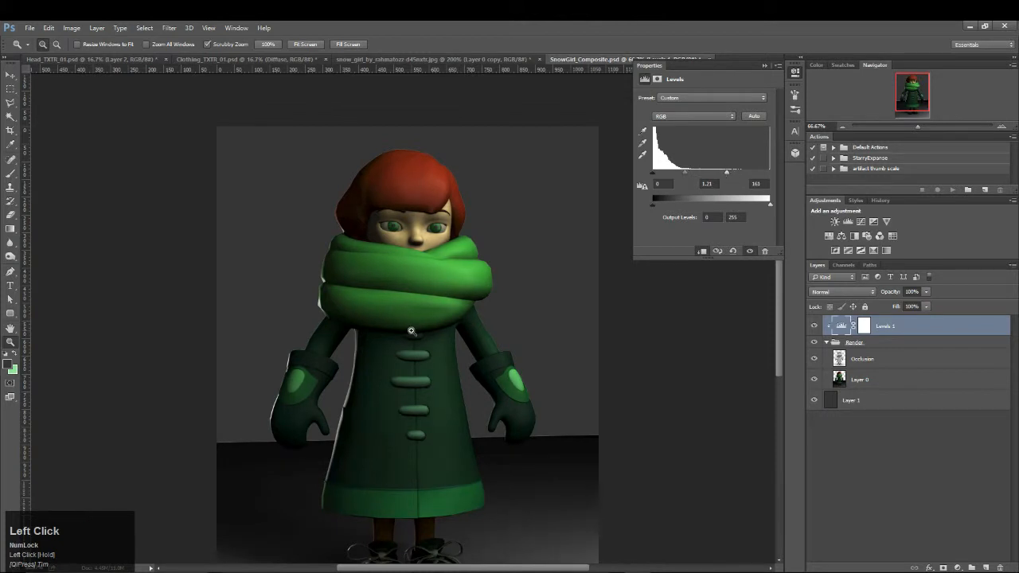
Move the Levels adjustment into the Render group beneath the Occlusion layer and clip it to Layer 0.
{"action": "left_click_drag", "start_coordinate": [901, 327], "coordinate": [902, 362]}
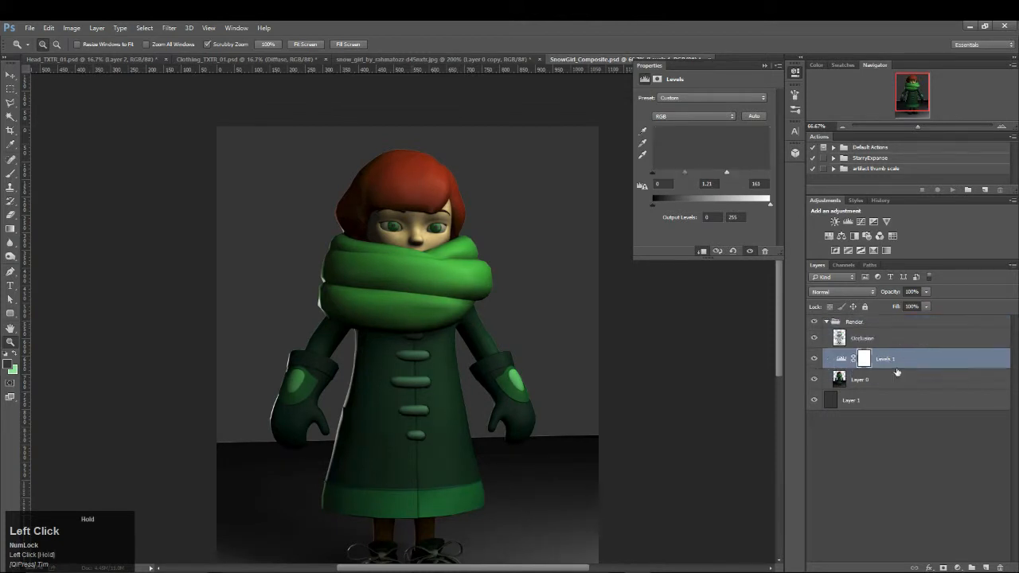
{"action": "left_click", "coordinate": [902, 364], "text": "alt"}
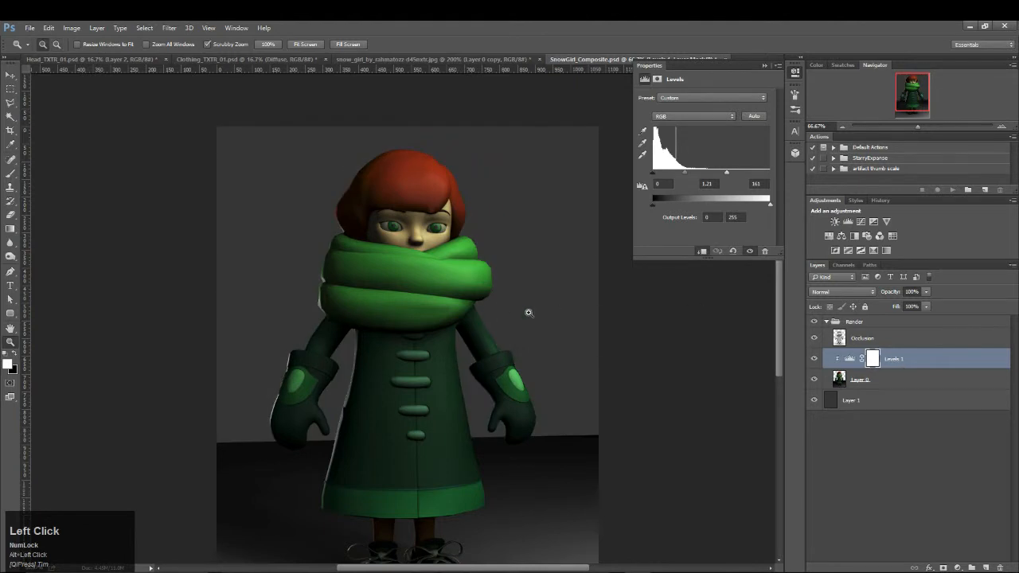
{"action": "left_click", "coordinate": [365, 364], "text": "alt"}
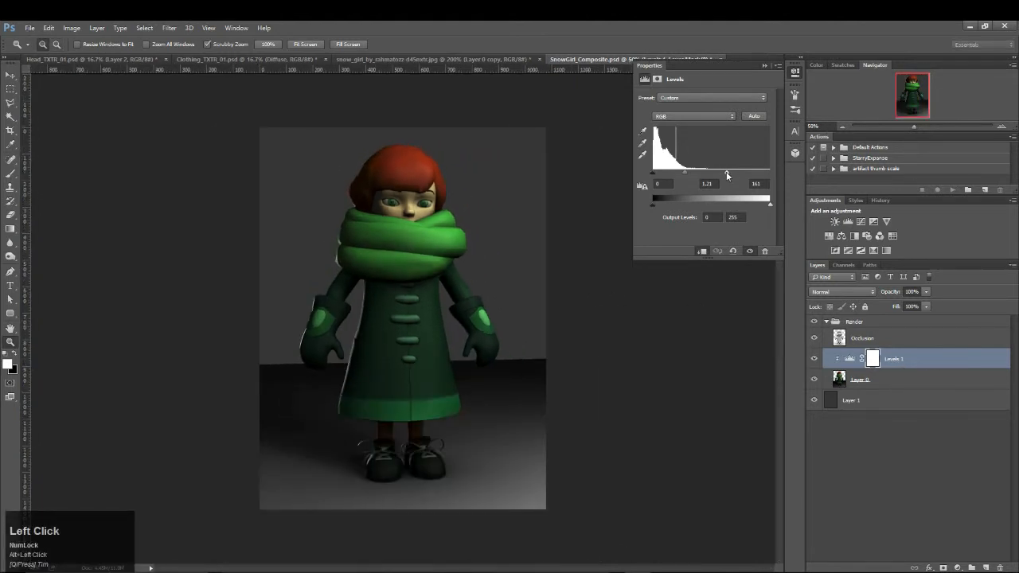
Fill the background Layer 1 with the light orange e6a959.
{"action": "left_click", "coordinate": [864, 404]}
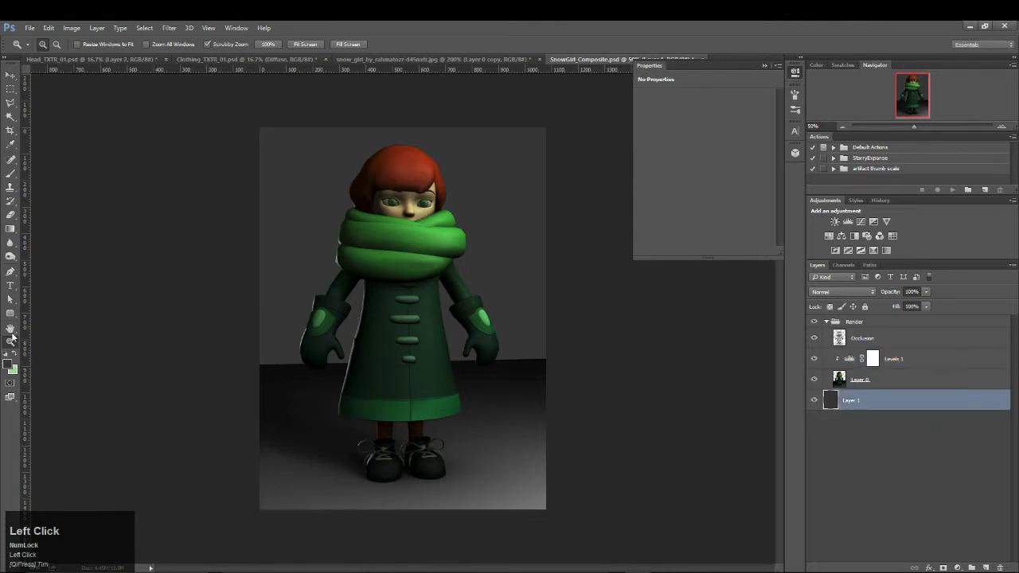
{"action": "left_click", "coordinate": [8, 366]}
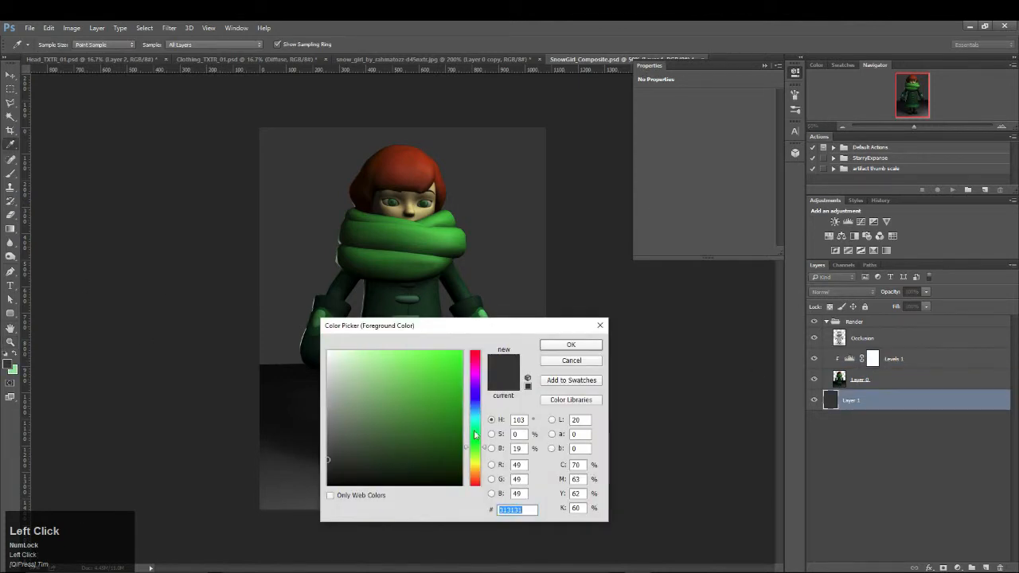
{"action": "left_click", "coordinate": [477, 469]}
{"action": "left_click_drag", "start_coordinate": [437, 435], "coordinate": [410, 363]}
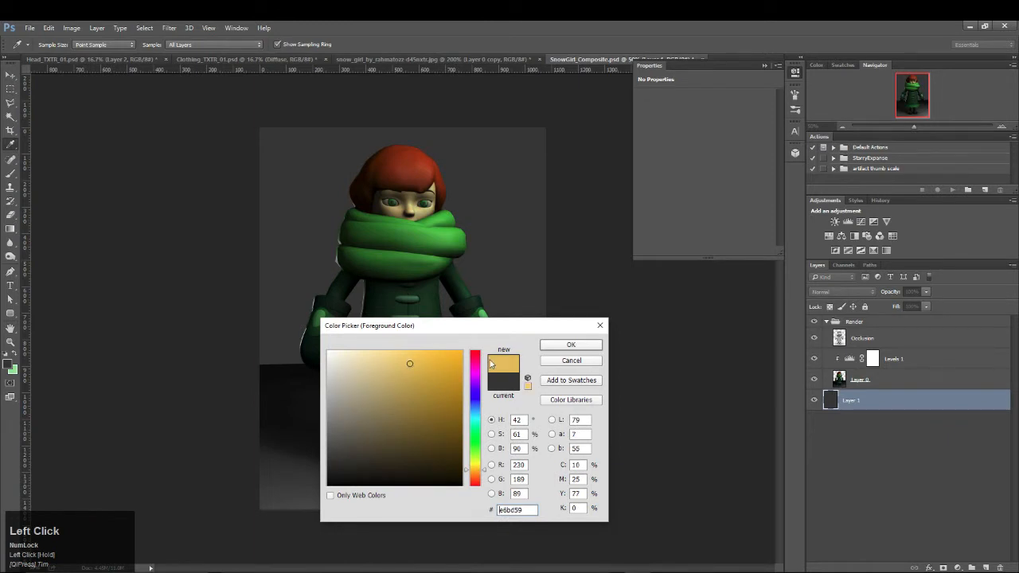
{"action": "left_click_drag", "start_coordinate": [486, 473], "coordinate": [484, 475]}
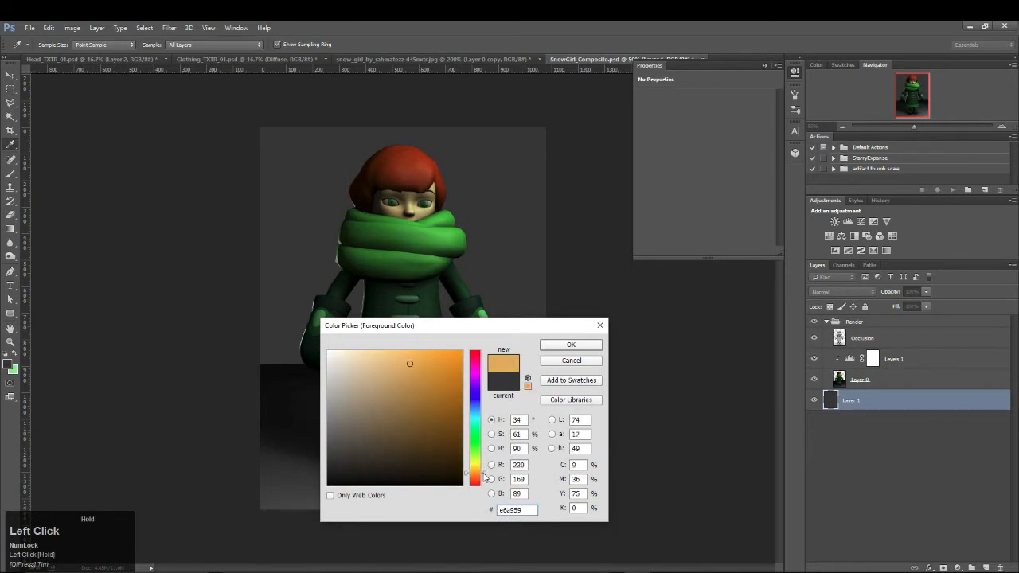
{"action": "left_click", "coordinate": [562, 345]}
{"action": "key", "text": "shift+F5"}
{"action": "left_click", "coordinate": [571, 189]}
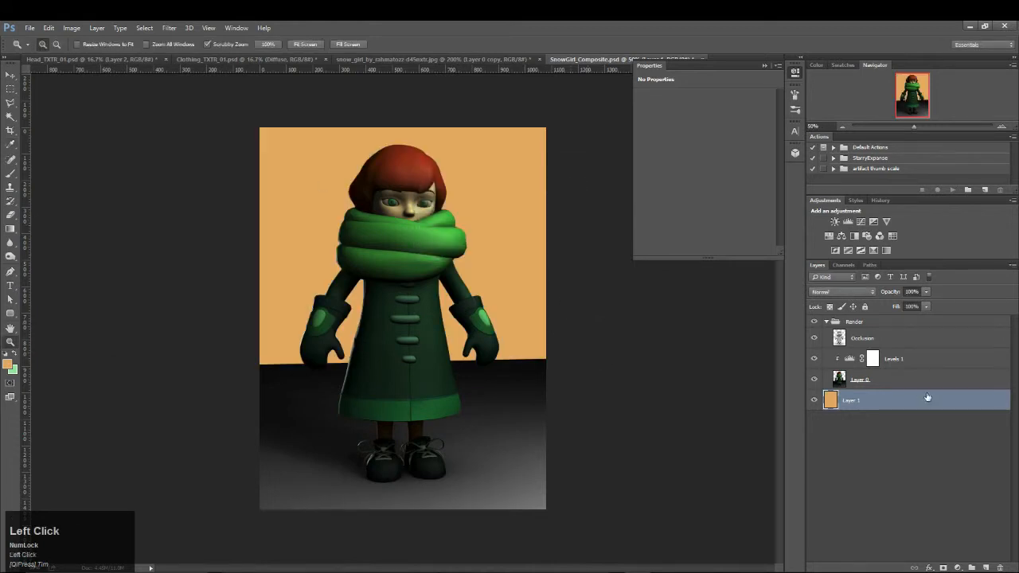
Add a new layer beneath Layer 1 and fill it with a medium grey.
{"action": "left_click", "coordinate": [986, 568]}
{"action": "left_click_drag", "start_coordinate": [903, 400], "coordinate": [894, 439]}
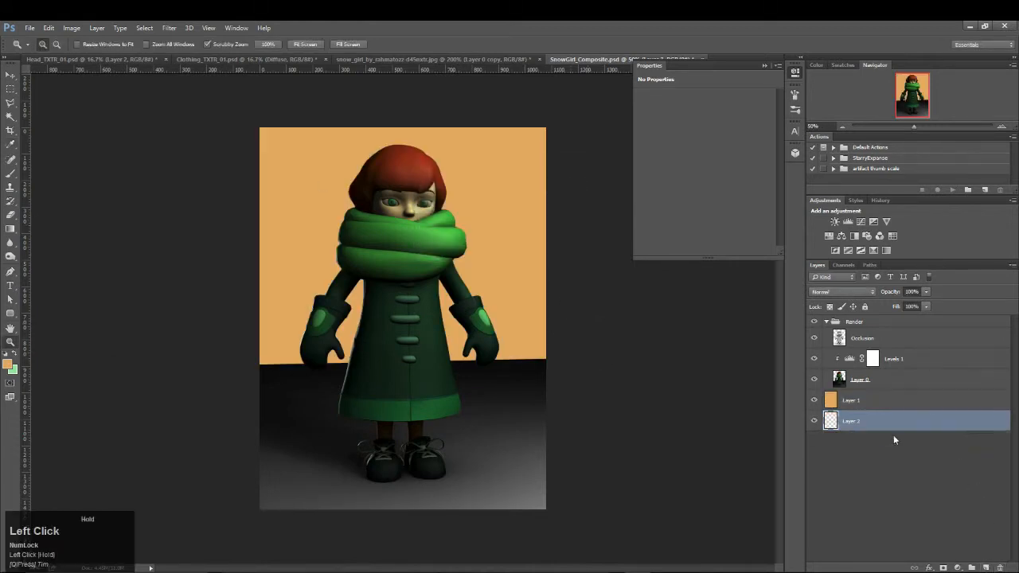
{"action": "left_click", "coordinate": [10, 364]}
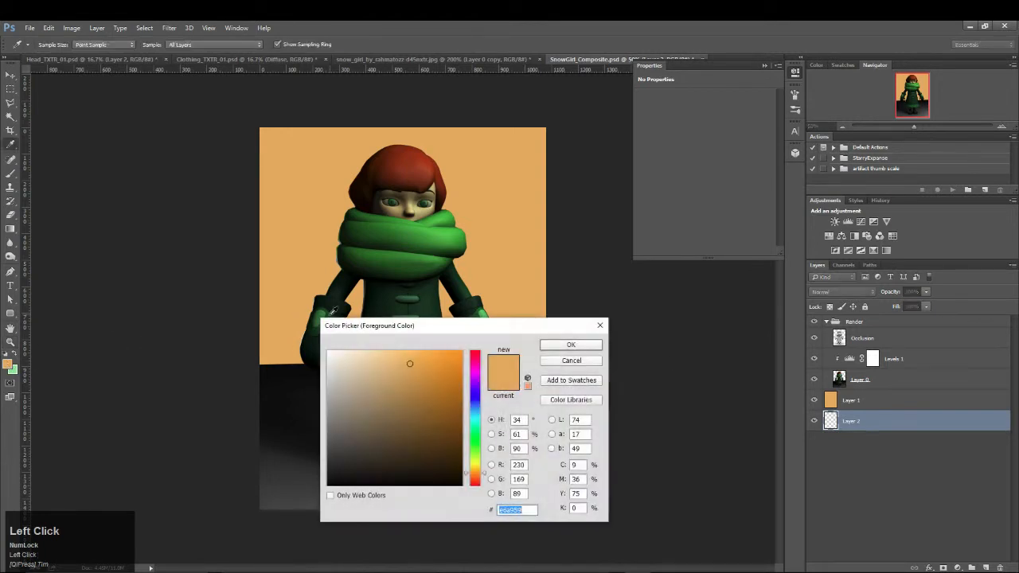
{"action": "left_click", "coordinate": [333, 310]}
{"action": "left_click", "coordinate": [571, 345]}
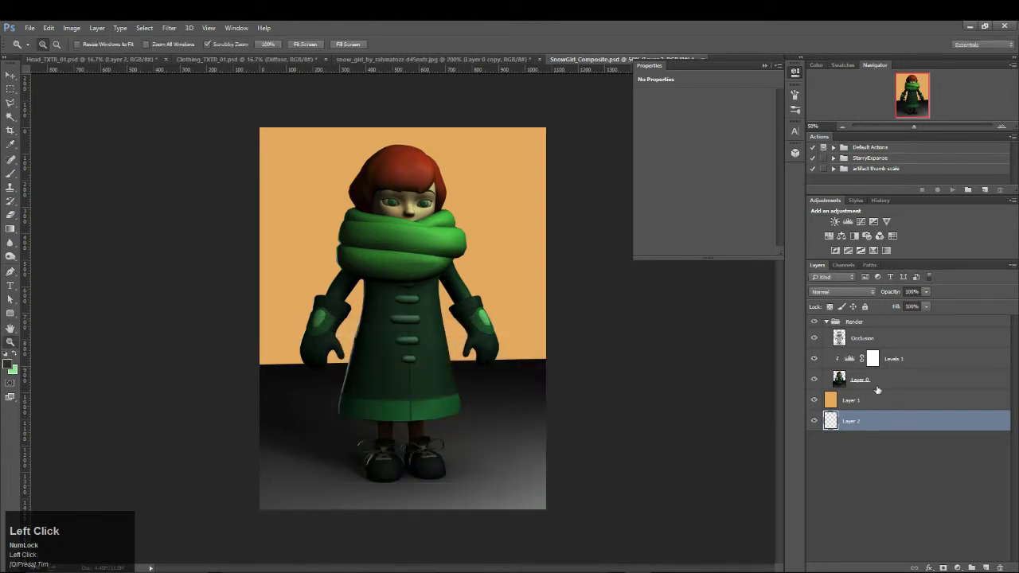
{"action": "left_click", "coordinate": [8, 367]}
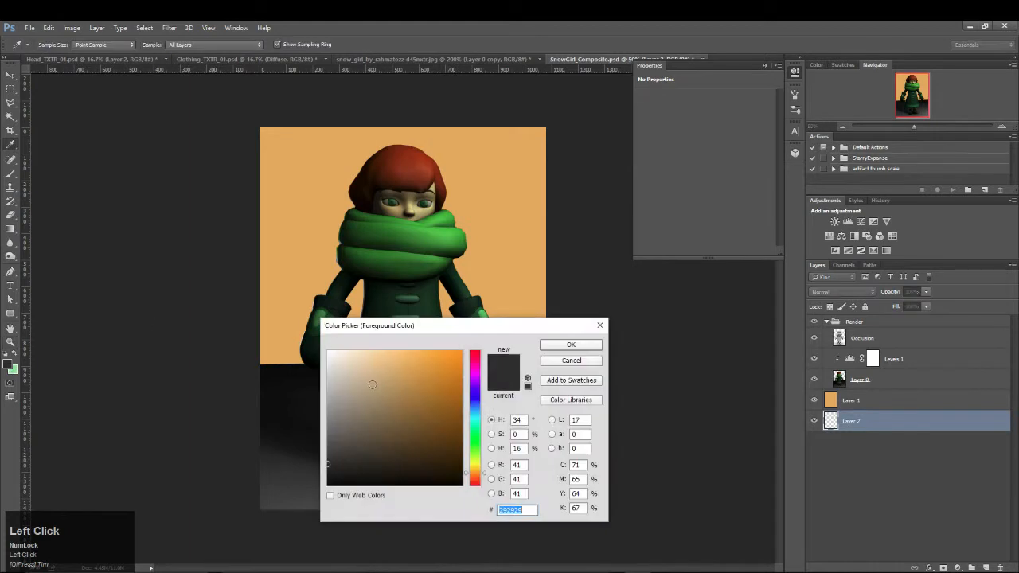
{"action": "left_click_drag", "start_coordinate": [330, 406], "coordinate": [311, 422]}
{"action": "left_click", "coordinate": [579, 343]}
{"action": "key", "text": "shift+BackSpace"}
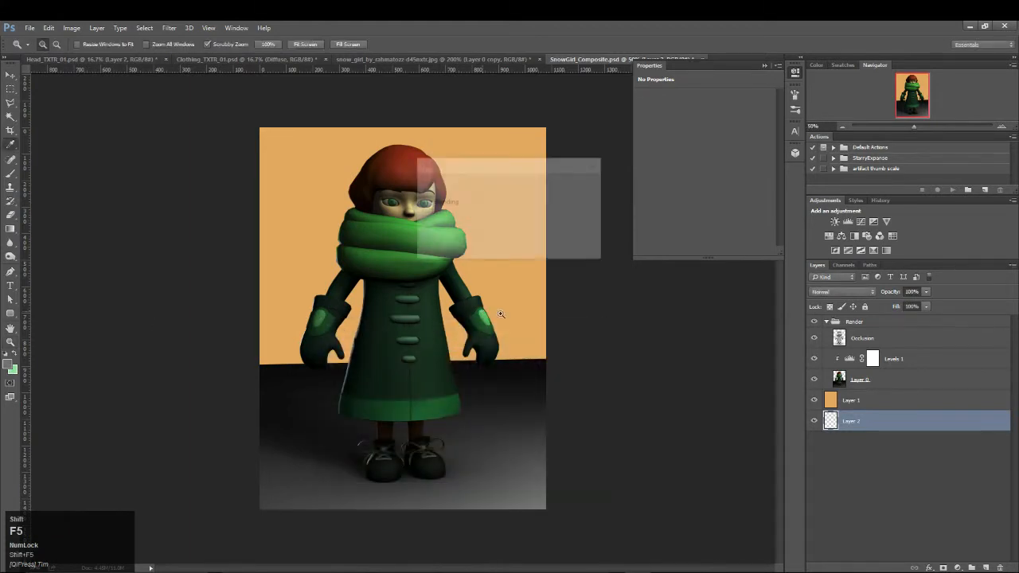
{"action": "left_click", "coordinate": [581, 183]}
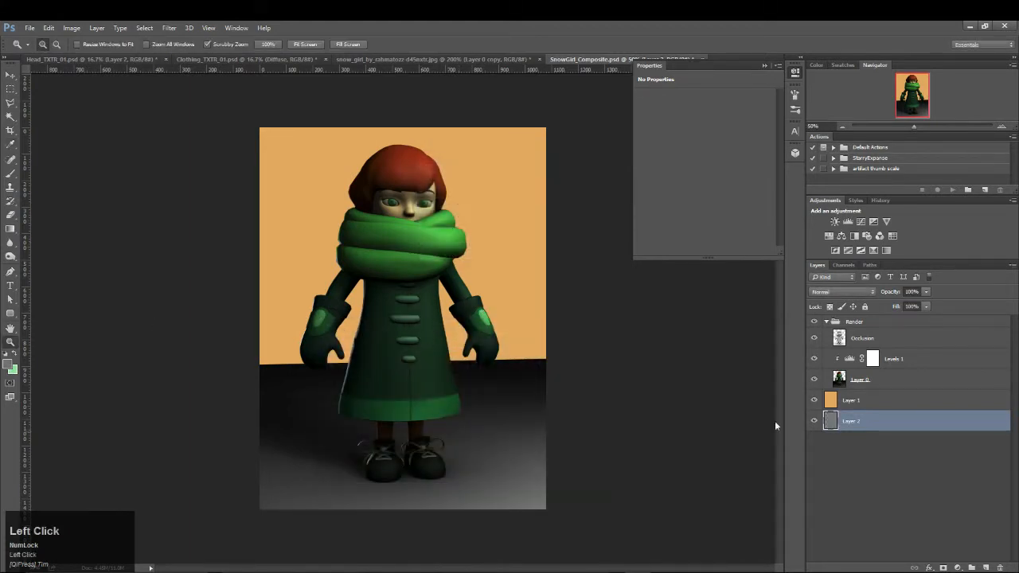
Lower the opacity of the orange Layer 1 to 48% to mix it with the grey layer beneath.
{"action": "left_click_drag", "start_coordinate": [882, 392], "coordinate": [884, 394]}
{"action": "left_click", "coordinate": [892, 400]}
{"action": "left_click", "coordinate": [926, 292]}
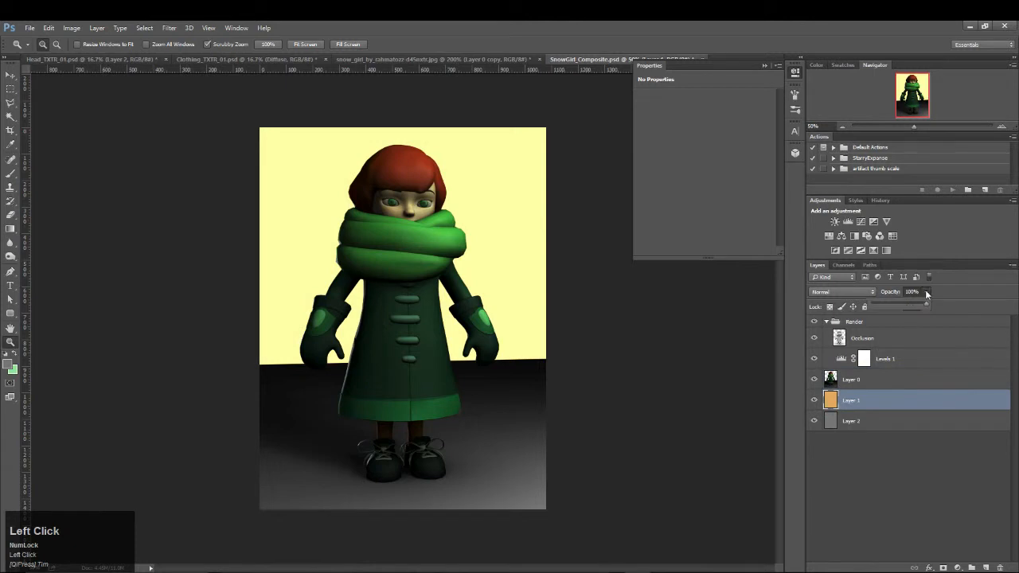
{"action": "left_click_drag", "start_coordinate": [924, 306], "coordinate": [912, 311]}
{"action": "left_click_drag", "start_coordinate": [911, 310], "coordinate": [898, 305]}
{"action": "left_click", "coordinate": [887, 417]}
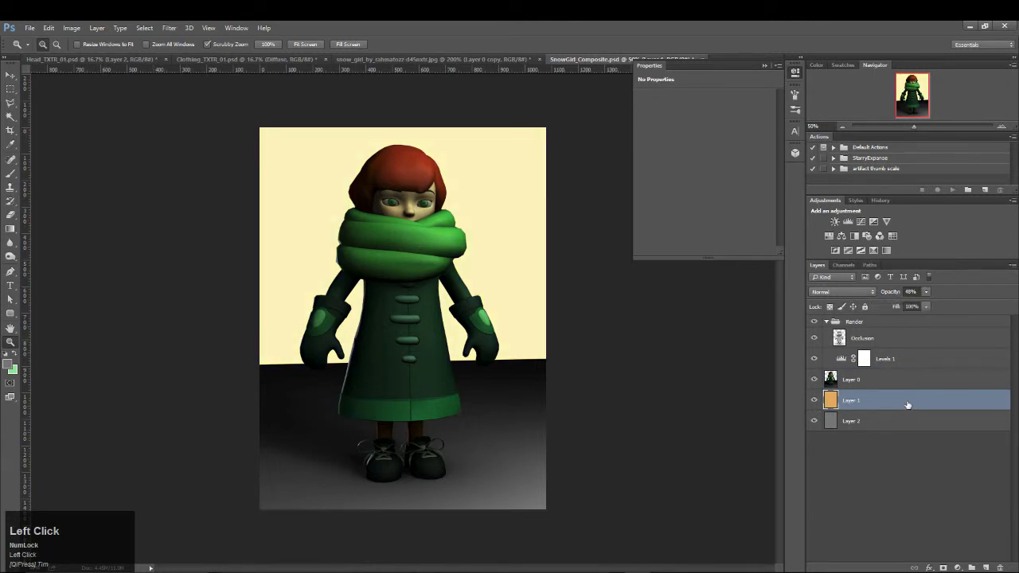
Fill Layer 1 with a light blue.
{"action": "left_click", "coordinate": [10, 366]}
{"action": "mouse_move", "coordinate": [377, 384]}
{"action": "left_mouse_down"}
{"action": "mouse_move", "coordinate": [346, 380]}
{"action": "mouse_move", "coordinate": [340, 368]}
{"action": "mouse_move", "coordinate": [367, 373]}
{"action": "mouse_move", "coordinate": [362, 360]}
{"action": "left_mouse_up"}
{"action": "left_click", "coordinate": [475, 415]}
{"action": "left_click", "coordinate": [552, 348]}
{"action": "key", "text": "shift+F5"}
{"action": "left_click", "coordinate": [581, 183]}
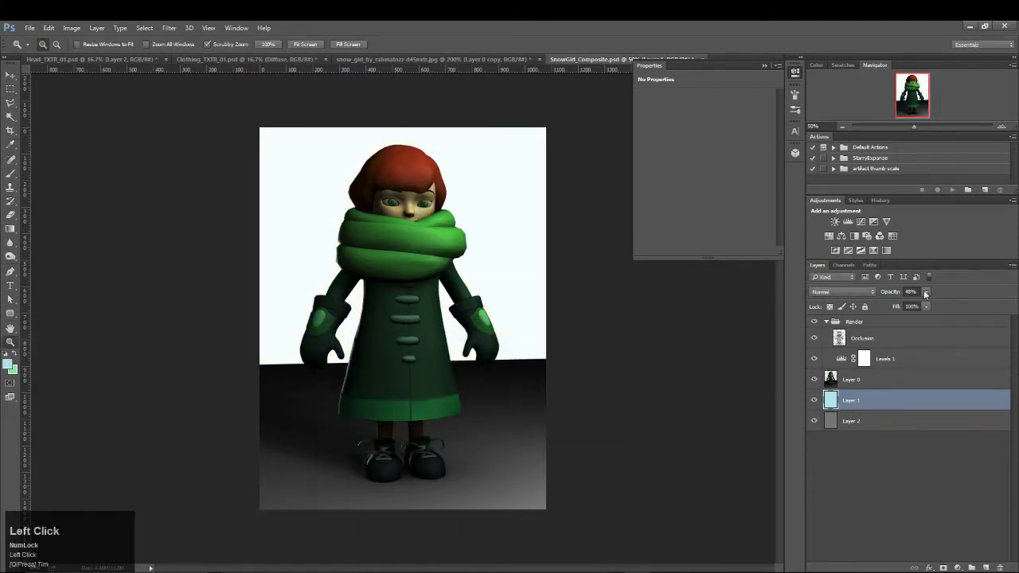
Restore Layer 1's opacity to 100%, move Layer 0 back into the Render group and clip the Levels adjustment to it.
{"action": "left_click_drag", "start_coordinate": [927, 305], "coordinate": [976, 302]}
{"action": "left_click_drag", "start_coordinate": [907, 379], "coordinate": [899, 372]}
{"action": "left_click", "coordinate": [898, 369], "text": "alt"}
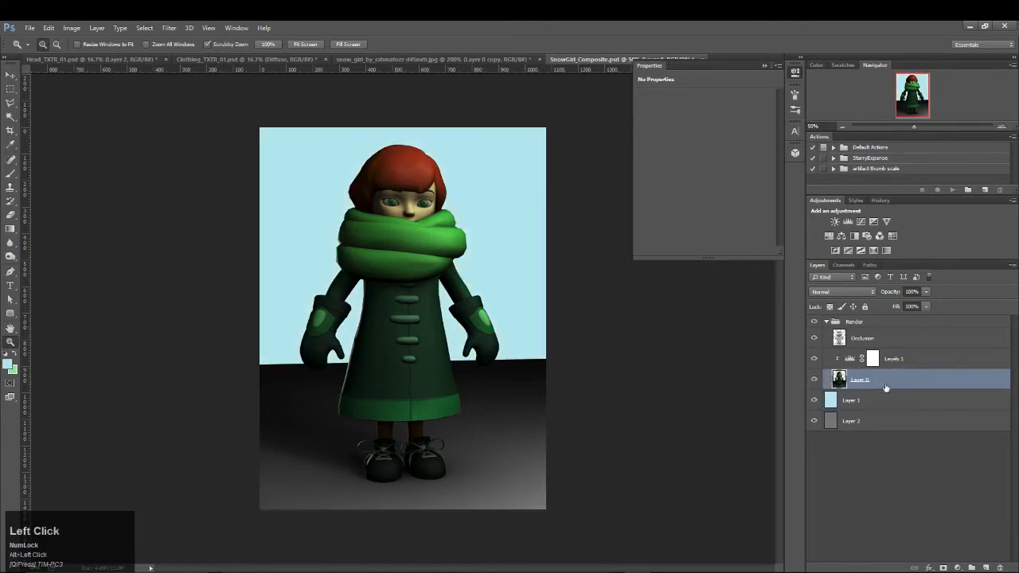
{"action": "left_click", "coordinate": [766, 64]}
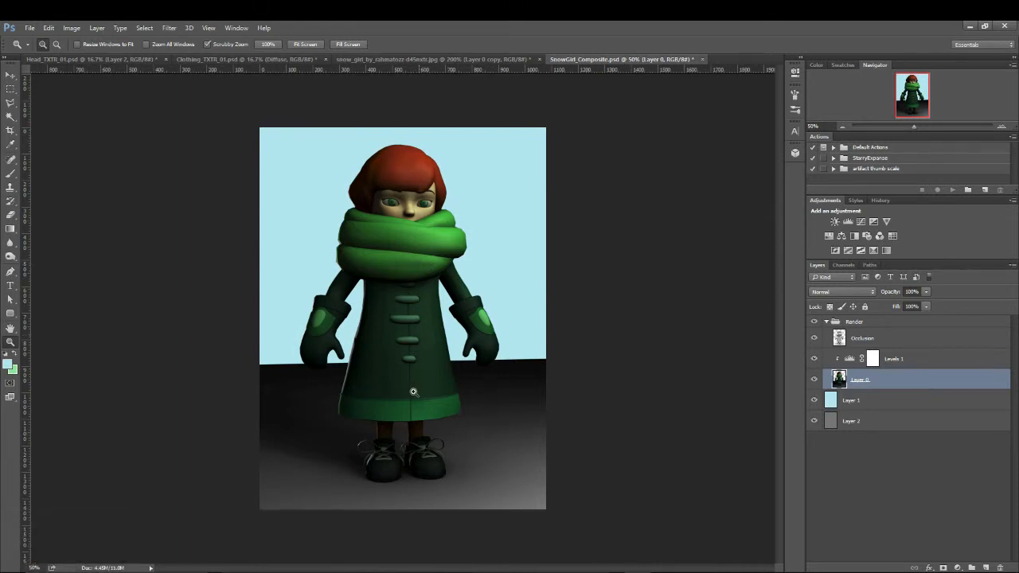
Brighten Layer 0 by setting its clipped Levels adjustment to midtone input 1.29 and white input 129.
{"action": "left_click", "coordinate": [892, 384]}
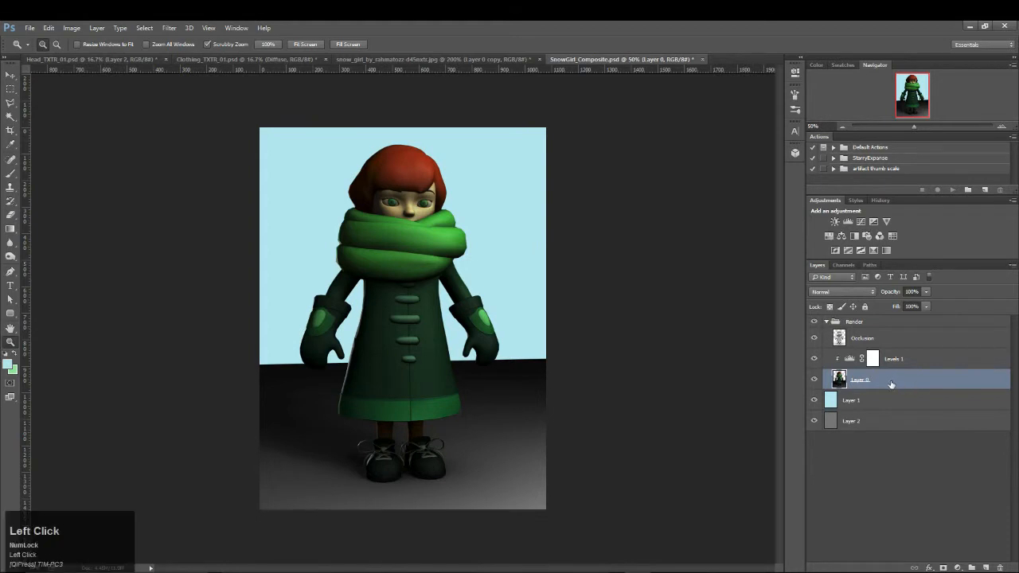
{"action": "left_click", "coordinate": [914, 359]}
{"action": "left_click", "coordinate": [850, 360]}
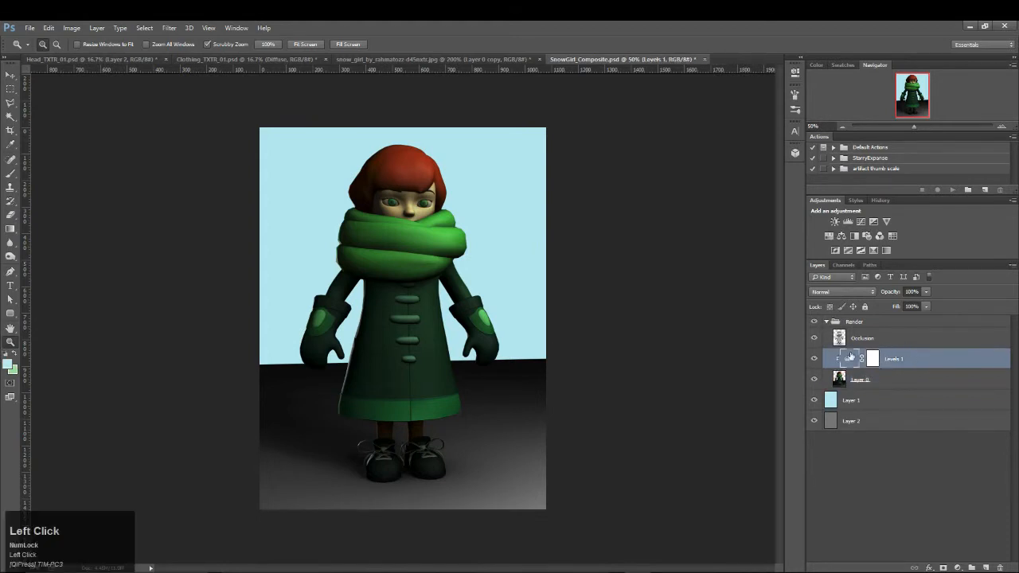
{"action": "double_click", "coordinate": [849, 356]}
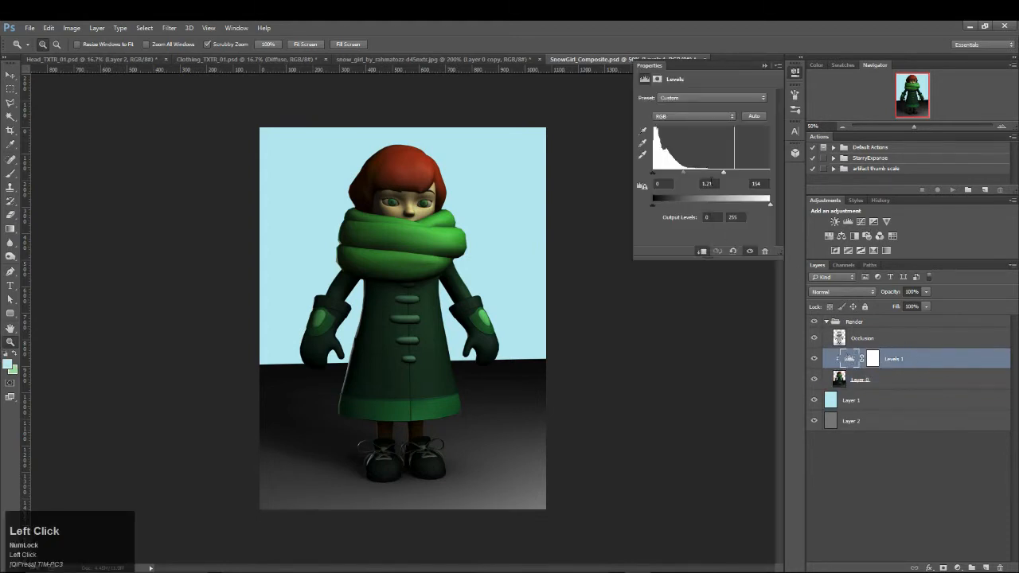
{"action": "mouse_move", "coordinate": [685, 176]}
{"action": "left_mouse_down"}
{"action": "mouse_move", "coordinate": [715, 173]}
{"action": "mouse_move", "coordinate": [676, 174]}
{"action": "left_mouse_up"}
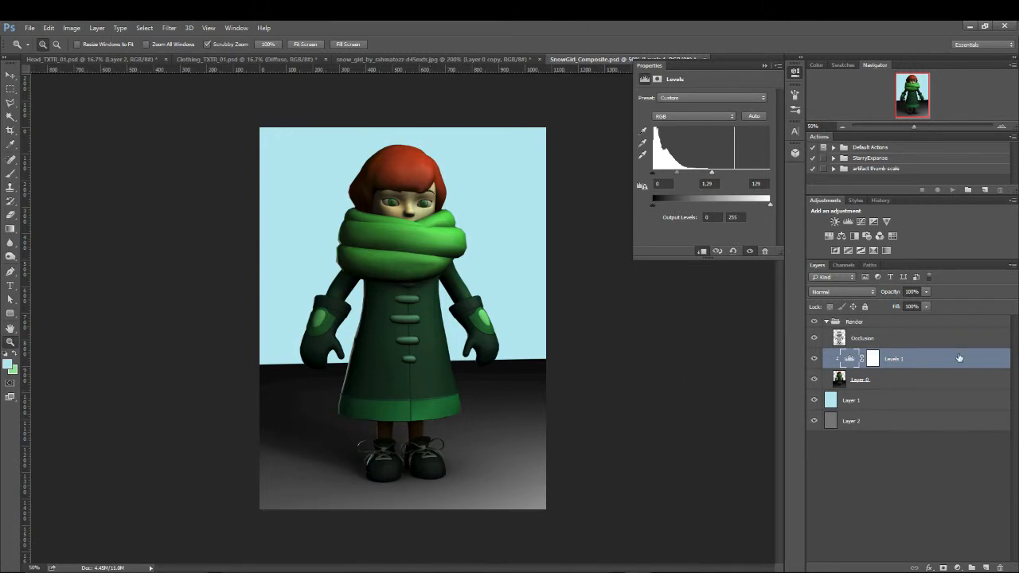
Compare the image with the Occlusion layer hidden and shown, and lower that layer's opacity to 79%.
{"action": "left_click", "coordinate": [926, 341]}
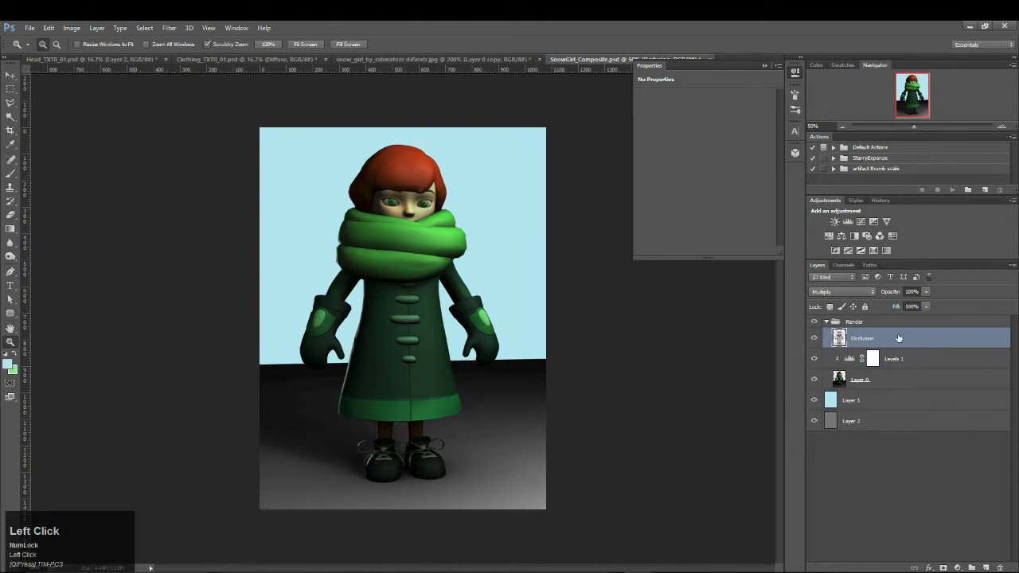
{"action": "left_click", "coordinate": [814, 337]}
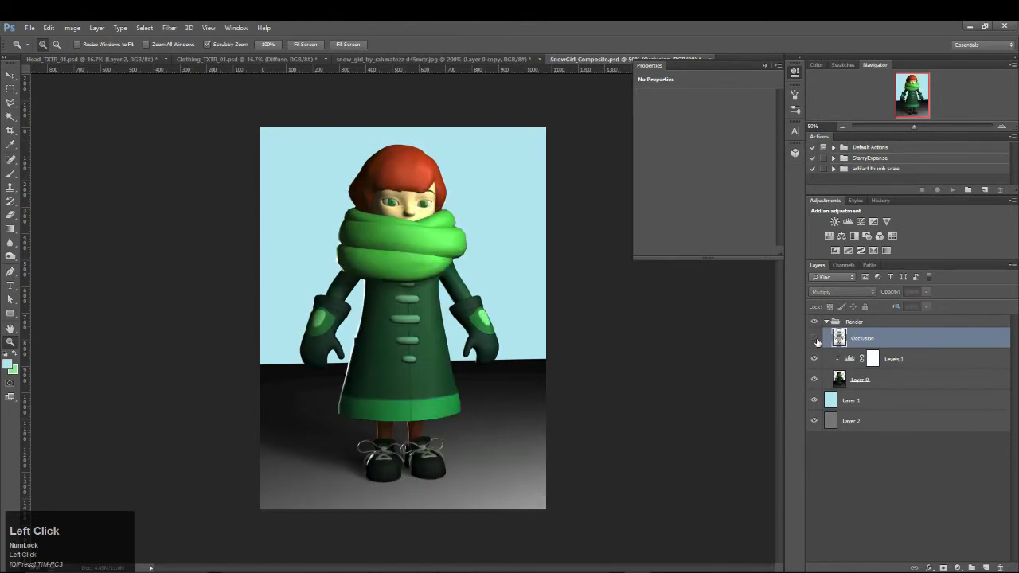
{"action": "left_click", "coordinate": [814, 337]}
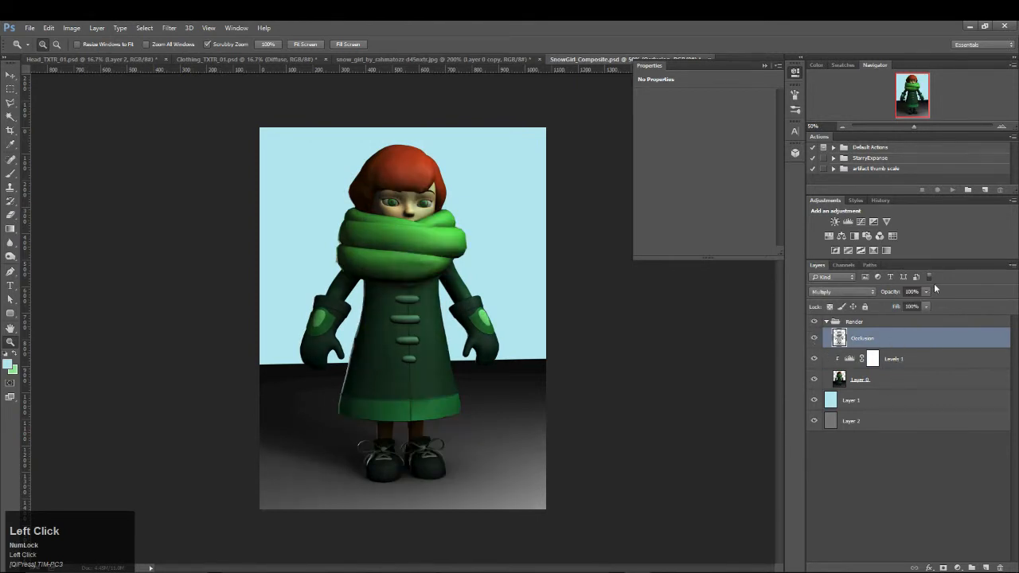
{"action": "left_click_drag", "start_coordinate": [926, 292], "coordinate": [914, 309]}
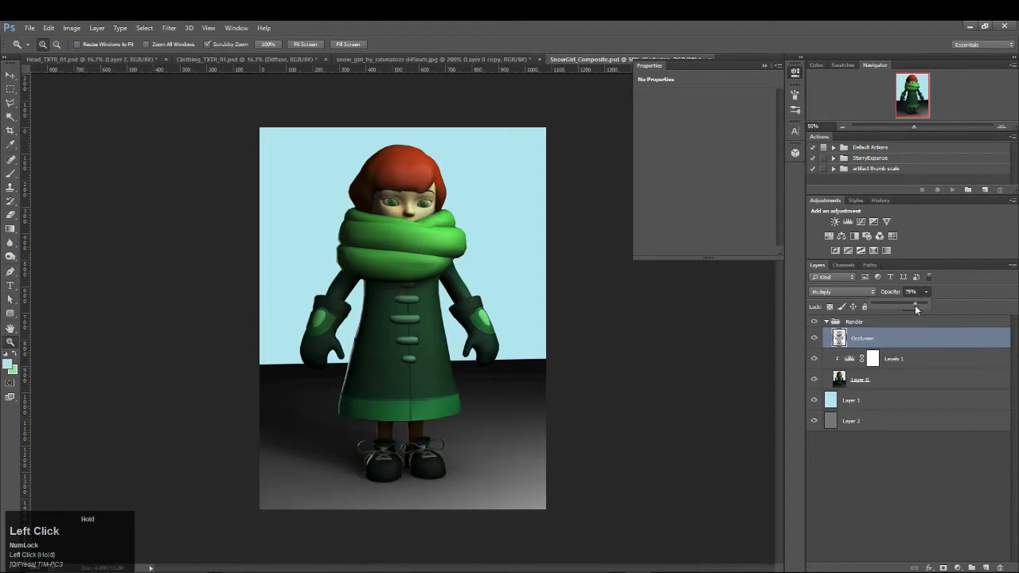
Lower the opacity of the clipped Levels 1 adjustment layer to 79%.
{"action": "left_click", "coordinate": [916, 359]}
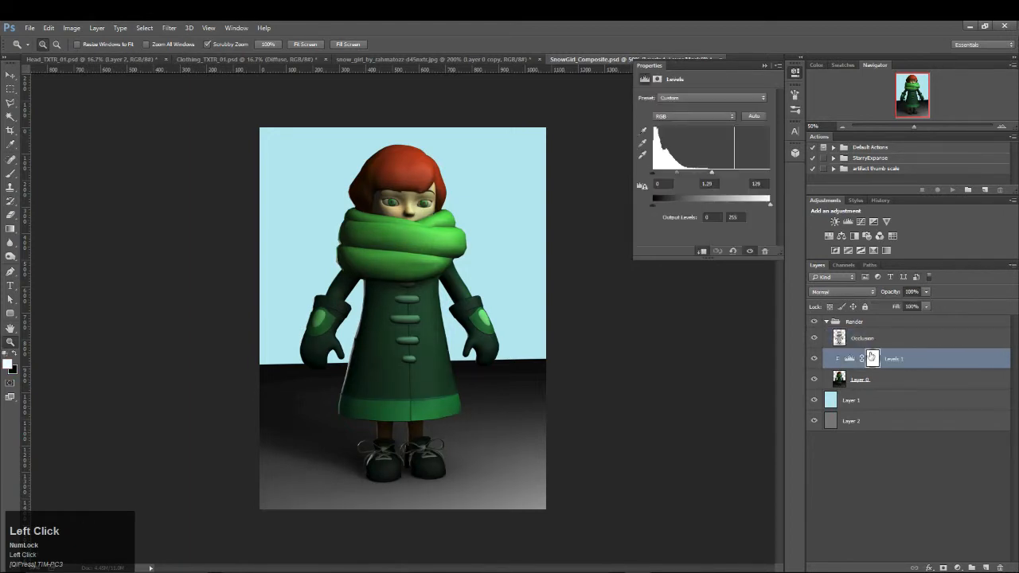
{"action": "left_click_drag", "start_coordinate": [922, 304], "coordinate": [915, 305]}
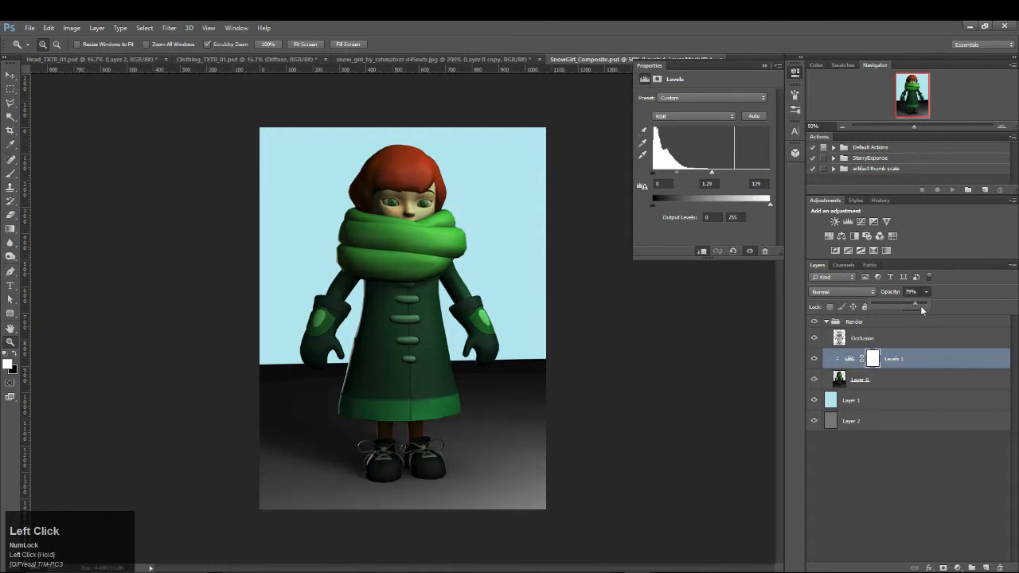
{"action": "key", "text": "z"}
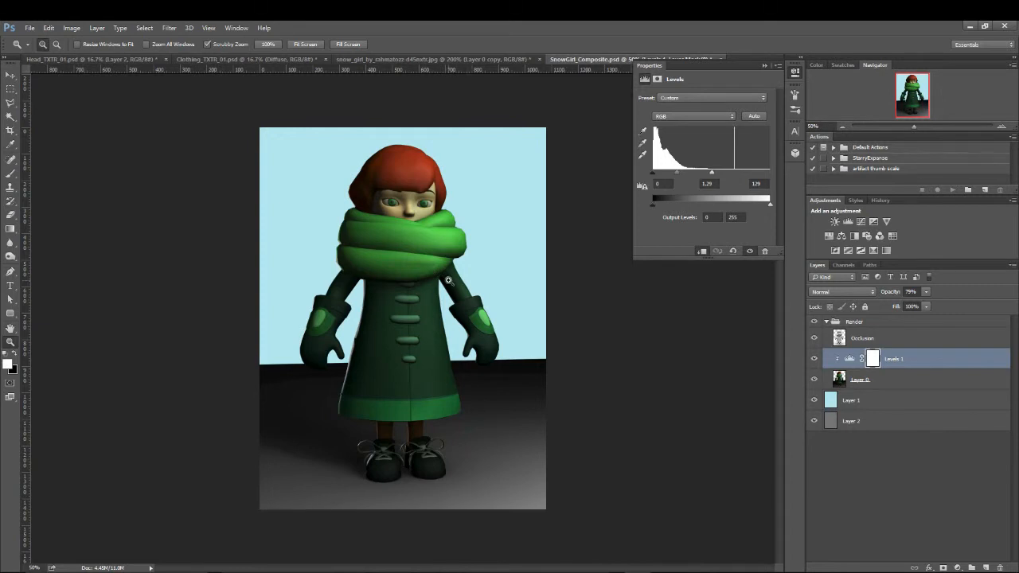
Switch to Maya, make Material_Assignment the active render layer and save the scene.
{"action": "left_click", "coordinate": [664, 572]}
{"action": "left_click", "coordinate": [675, 527]}
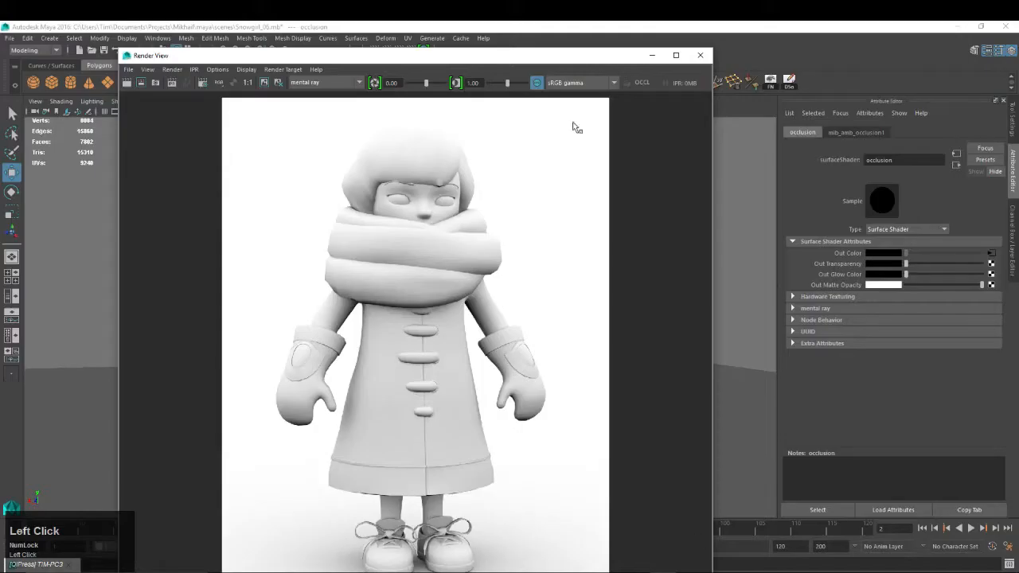
{"action": "left_click", "coordinate": [700, 55]}
{"action": "key", "text": "ctrl+a"}
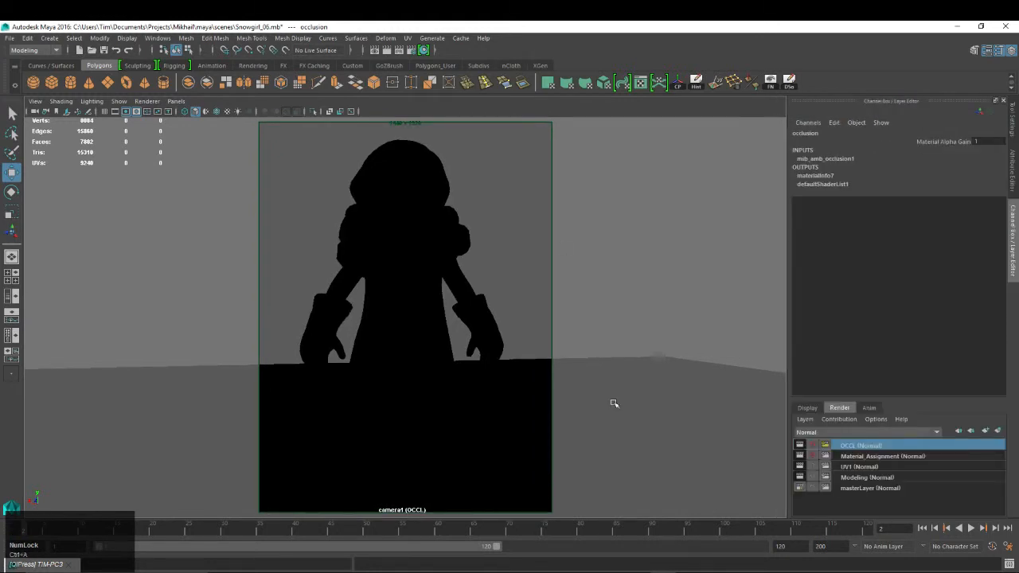
{"action": "left_click", "coordinate": [875, 457]}
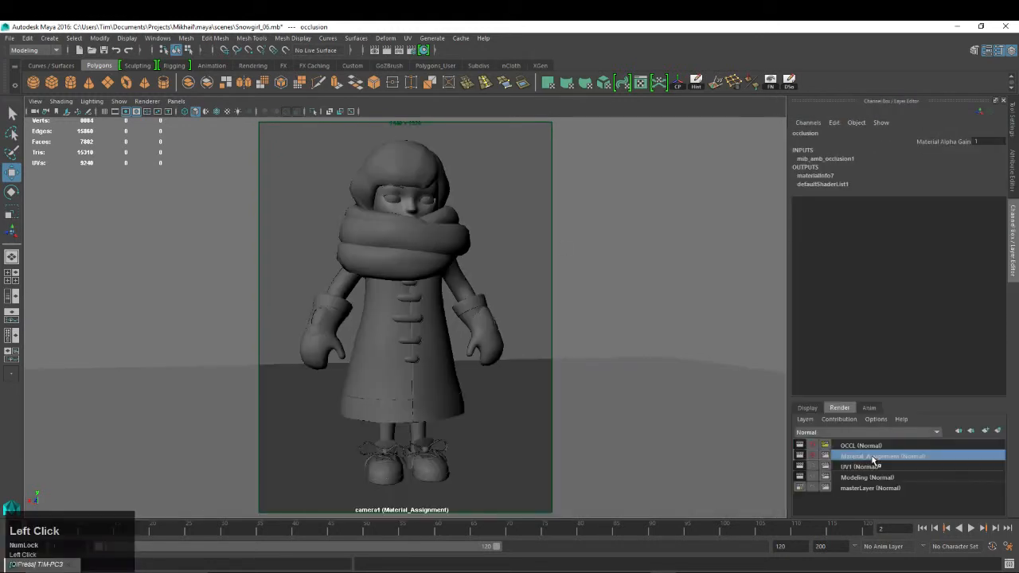
{"action": "key", "text": "ctrl+s"}
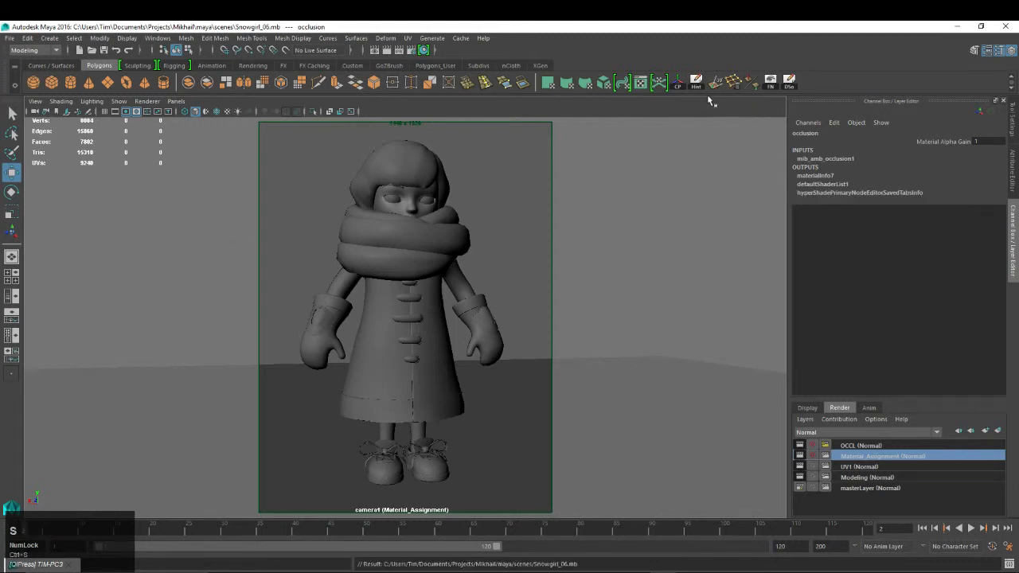
Create an image-based lighting environment in the mental ray scene settings of the Material_Assignment layer.
{"action": "left_click", "coordinate": [412, 50]}
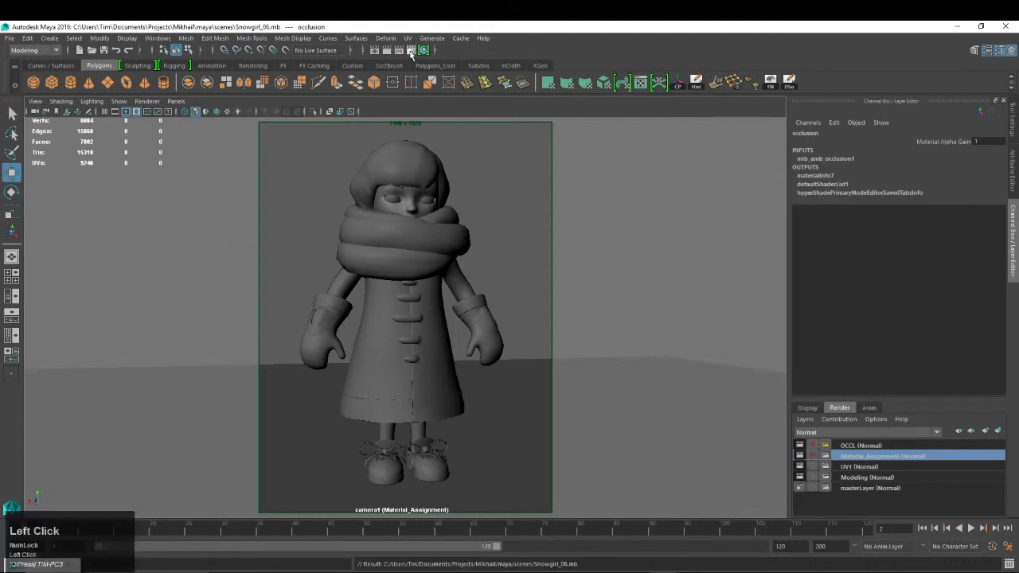
{"action": "left_click_drag", "start_coordinate": [837, 126], "coordinate": [638, 127]}
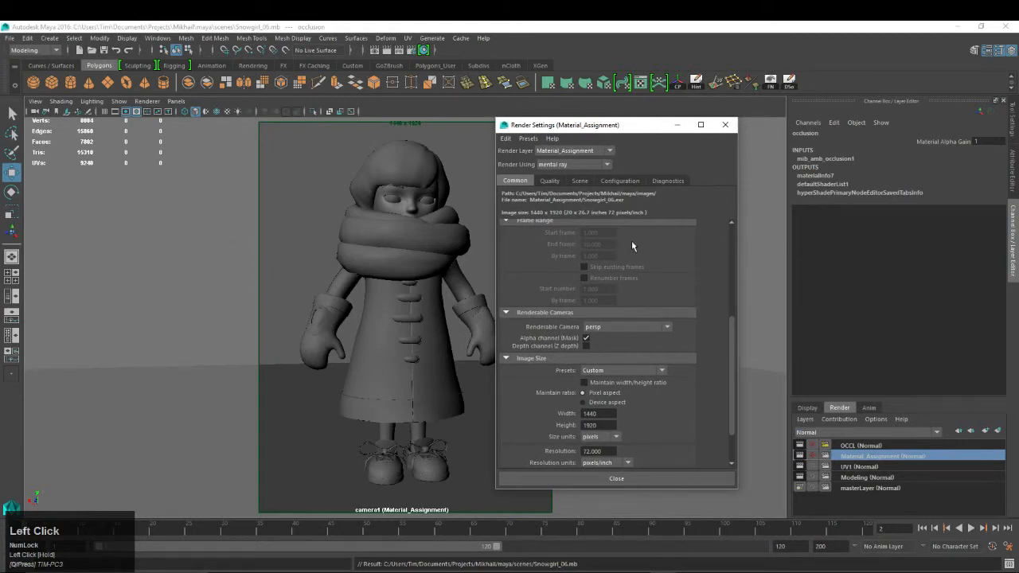
{"action": "left_click", "coordinate": [555, 183]}
{"action": "left_click", "coordinate": [582, 184]}
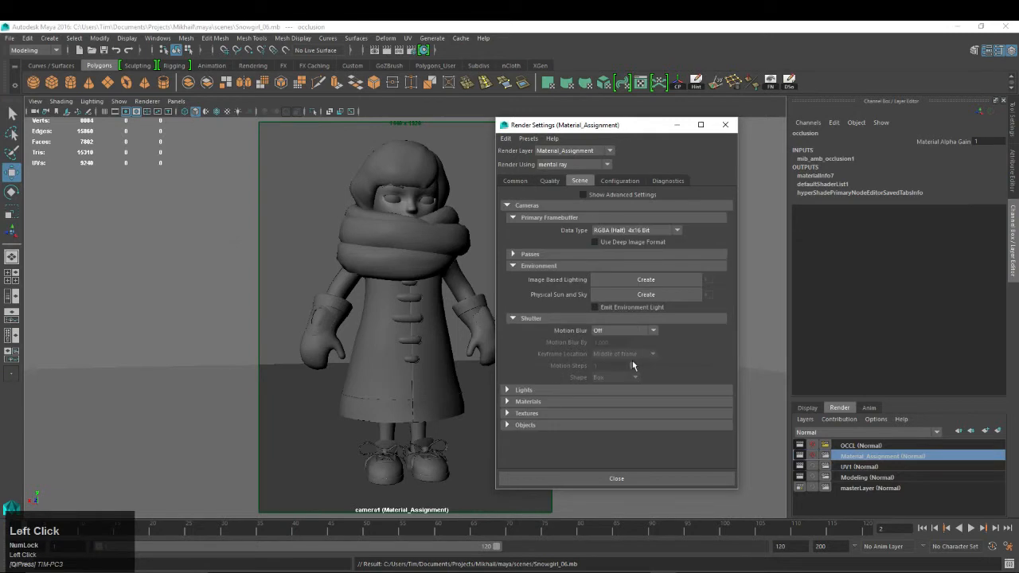
{"action": "left_click", "coordinate": [672, 283]}
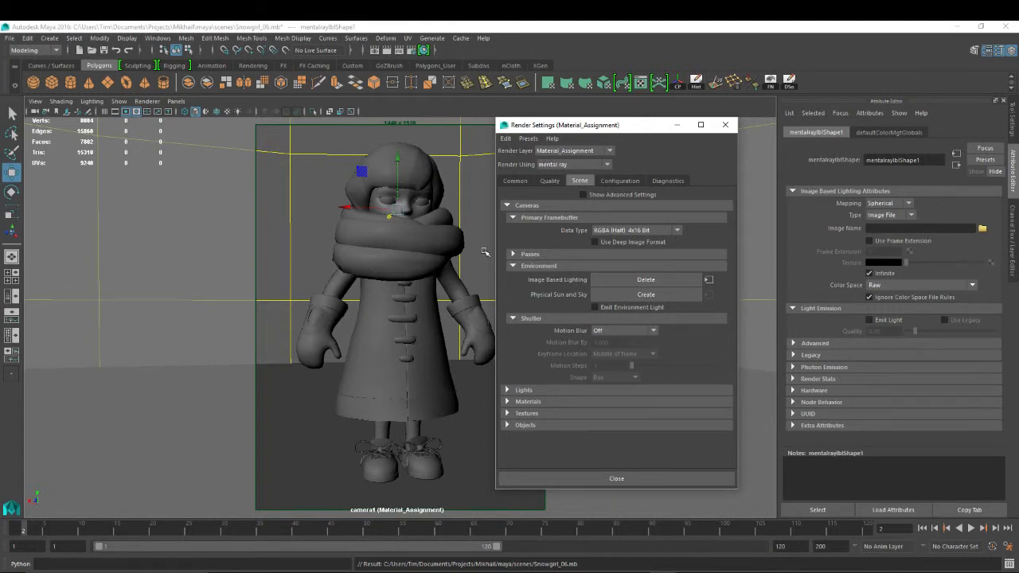
Browse for the image-based lighting file in the HDRI folder inside CG_Stuff.
{"action": "left_click", "coordinate": [982, 229]}
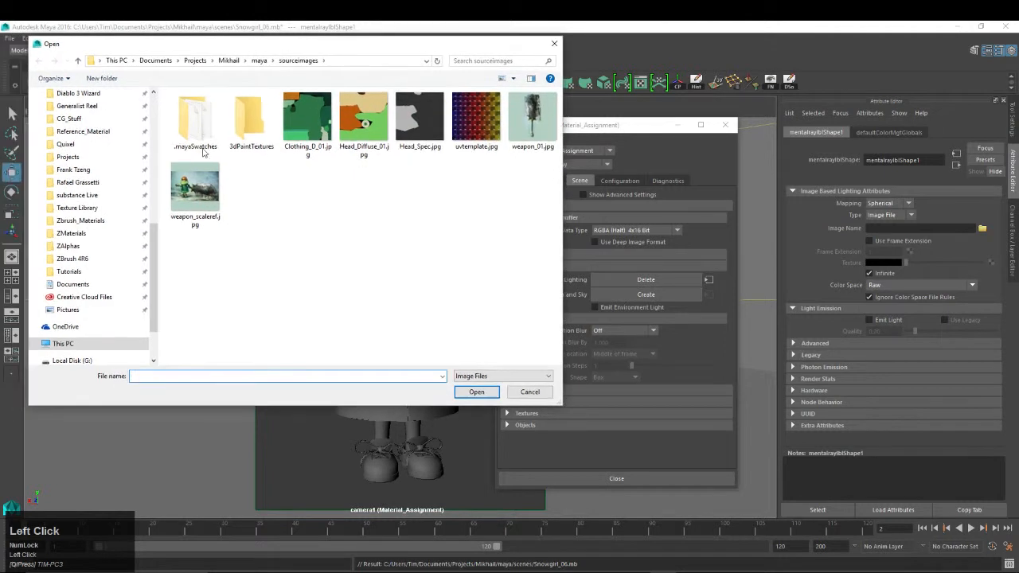
{"action": "scroll", "coordinate": [70, 271], "scroll_direction": "up", "scroll_amount": 2}
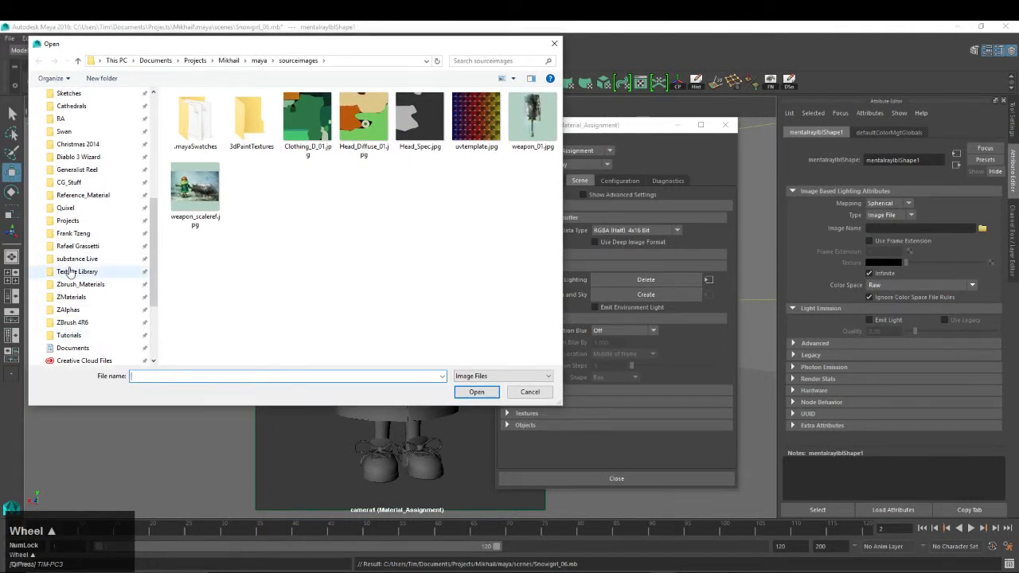
{"action": "scroll", "coordinate": [70, 272], "scroll_direction": "up", "scroll_amount": 4}
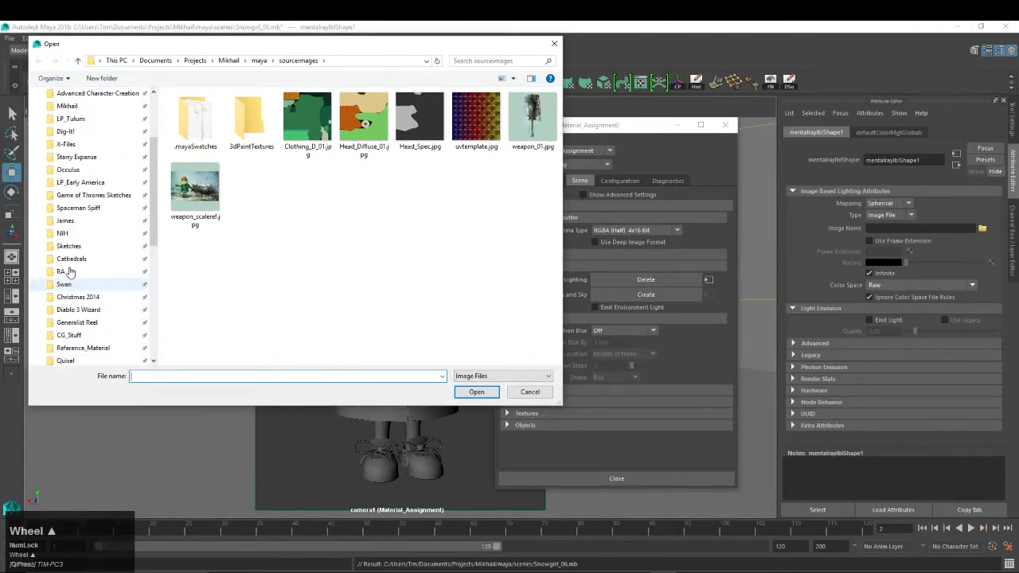
{"action": "scroll", "coordinate": [75, 272], "scroll_direction": "up", "scroll_amount": 2}
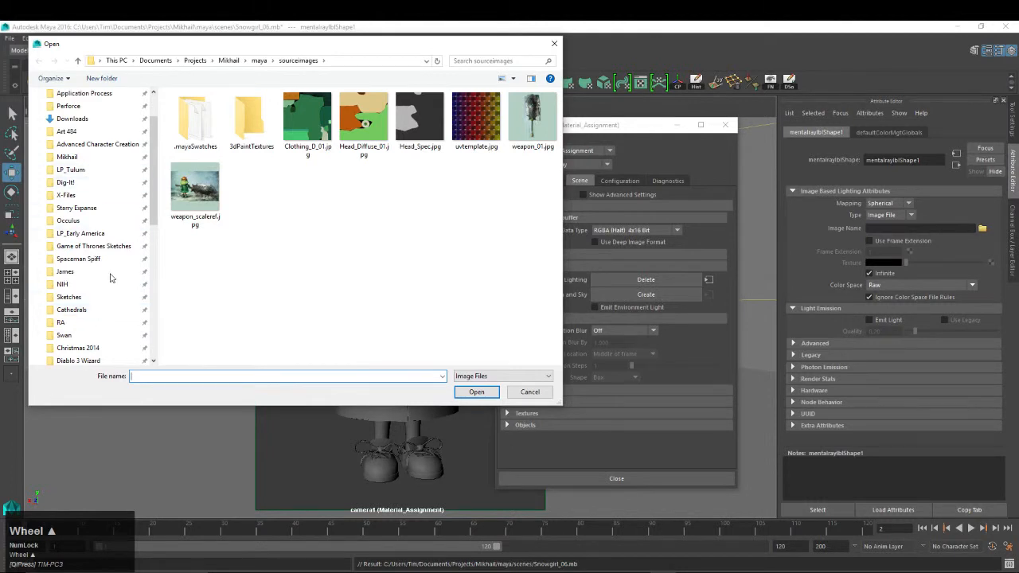
{"action": "scroll", "coordinate": [107, 293], "scroll_direction": "down", "scroll_amount": 2}
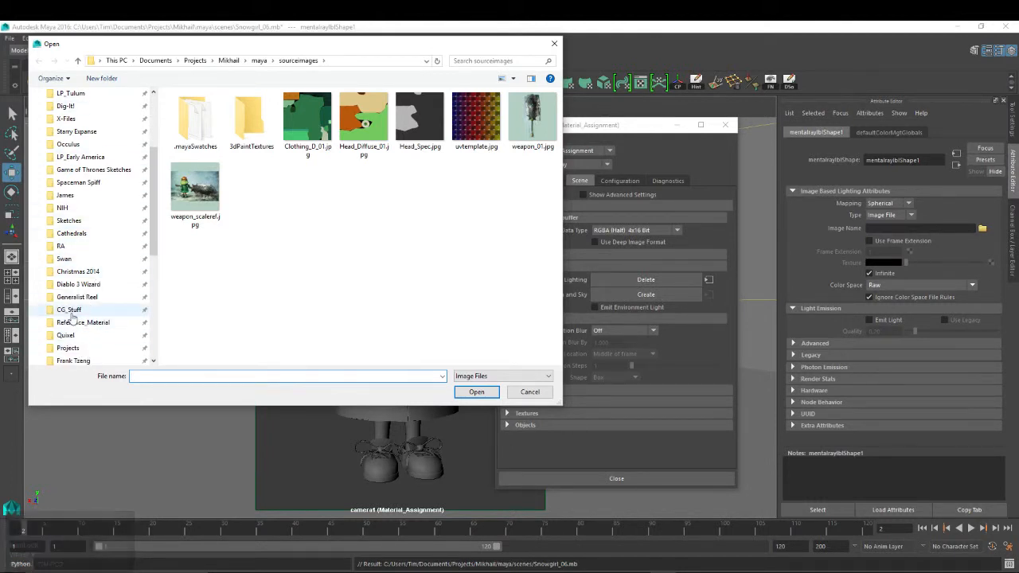
{"action": "scroll", "coordinate": [71, 317], "scroll_direction": "down", "scroll_amount": 1}
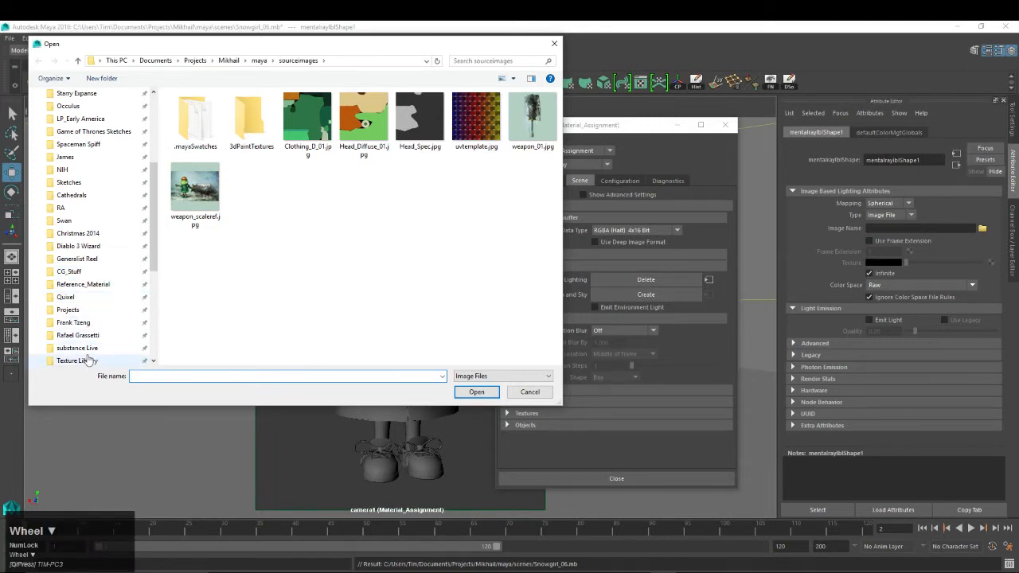
{"action": "left_click", "coordinate": [87, 360]}
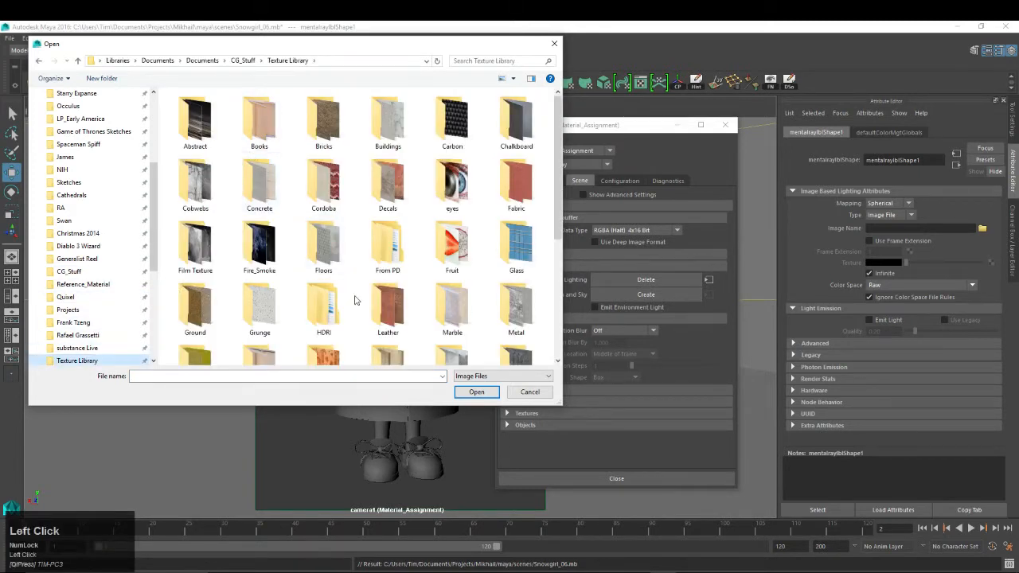
{"action": "scroll", "coordinate": [356, 300], "scroll_direction": "down", "scroll_amount": 2}
{"action": "scroll", "coordinate": [355, 300], "scroll_direction": "up", "scroll_amount": 3}
{"action": "left_click", "coordinate": [242, 61]}
{"action": "double_click", "coordinate": [379, 127]}
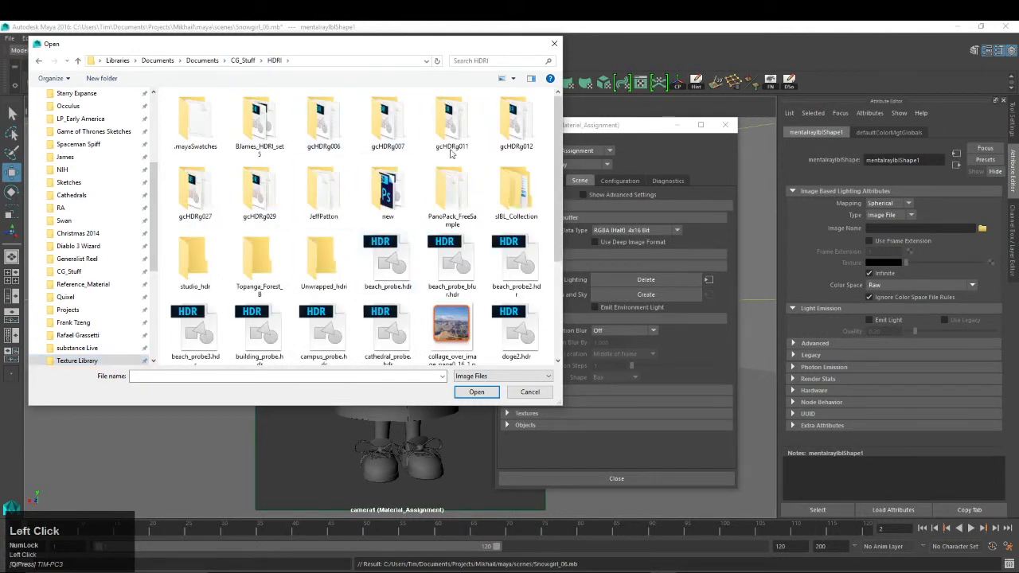
Load Bolonga Portico 01.hdr from the PanoPack_FreeSample folder as the image-based lighting image.
{"action": "left_click", "coordinate": [464, 208]}
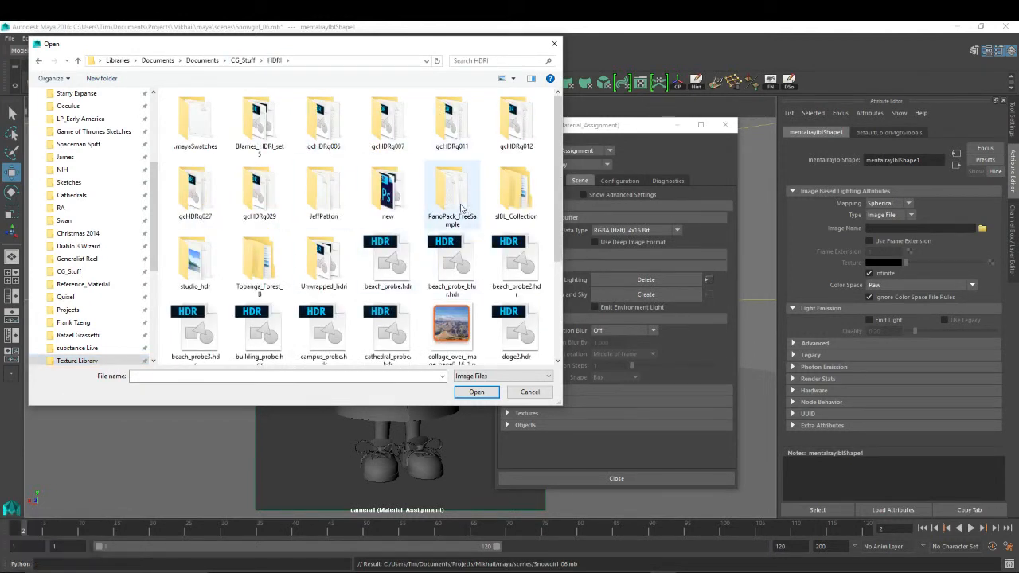
{"action": "double_click", "coordinate": [450, 189]}
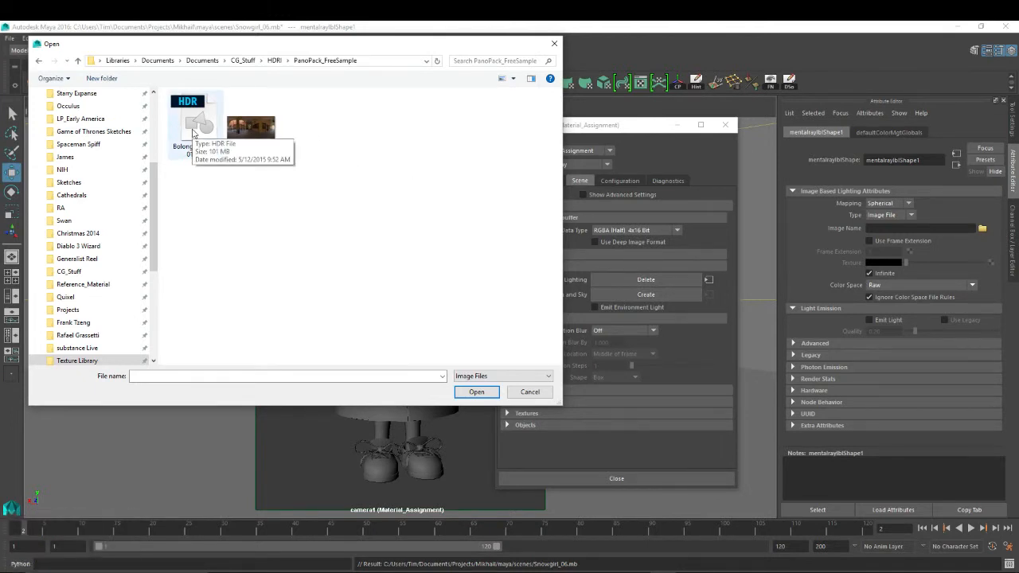
{"action": "double_click", "coordinate": [193, 133]}
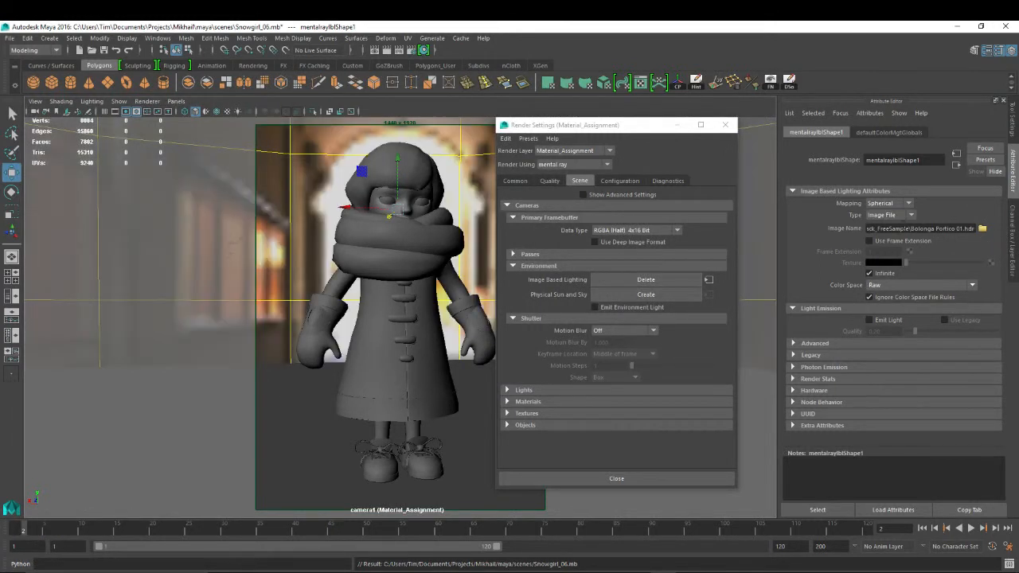
Set the Indirect Diffuse (GI) Mode to On (GI Prototype) and move the render settings away from the character view.
{"action": "left_click_drag", "start_coordinate": [611, 128], "coordinate": [634, 138]}
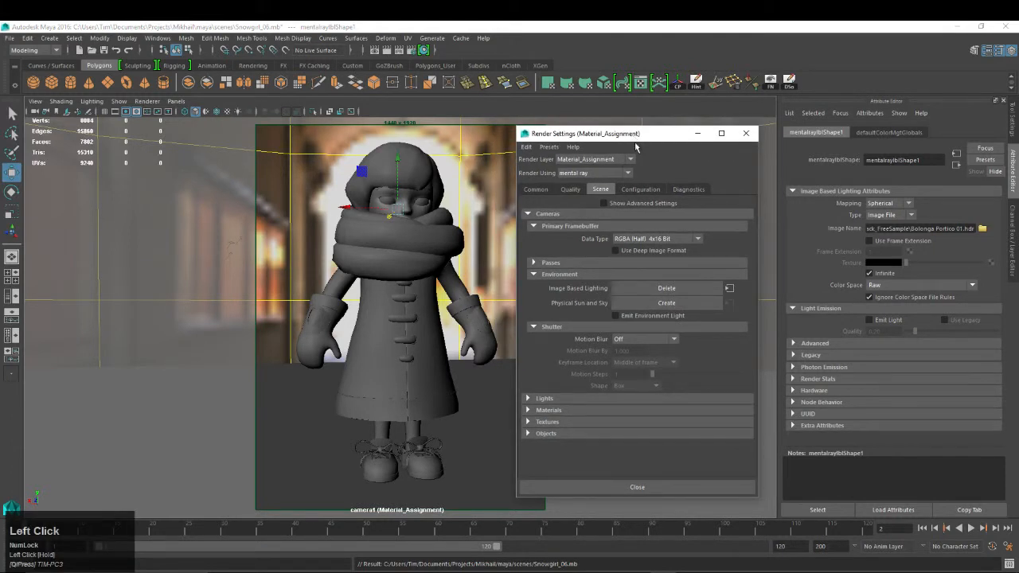
{"action": "left_click", "coordinate": [571, 190]}
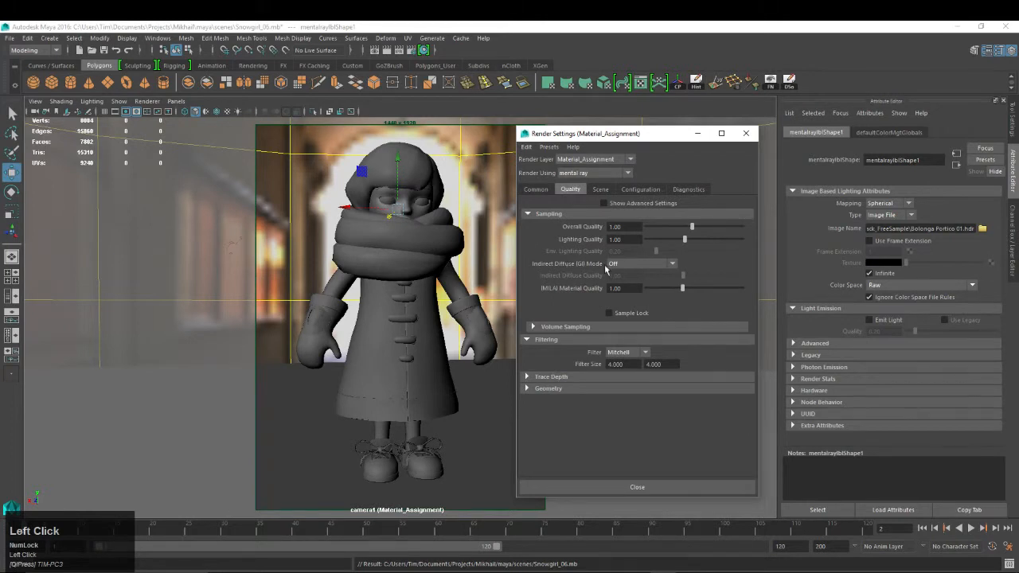
{"action": "left_click", "coordinate": [607, 264]}
{"action": "left_click", "coordinate": [627, 285]}
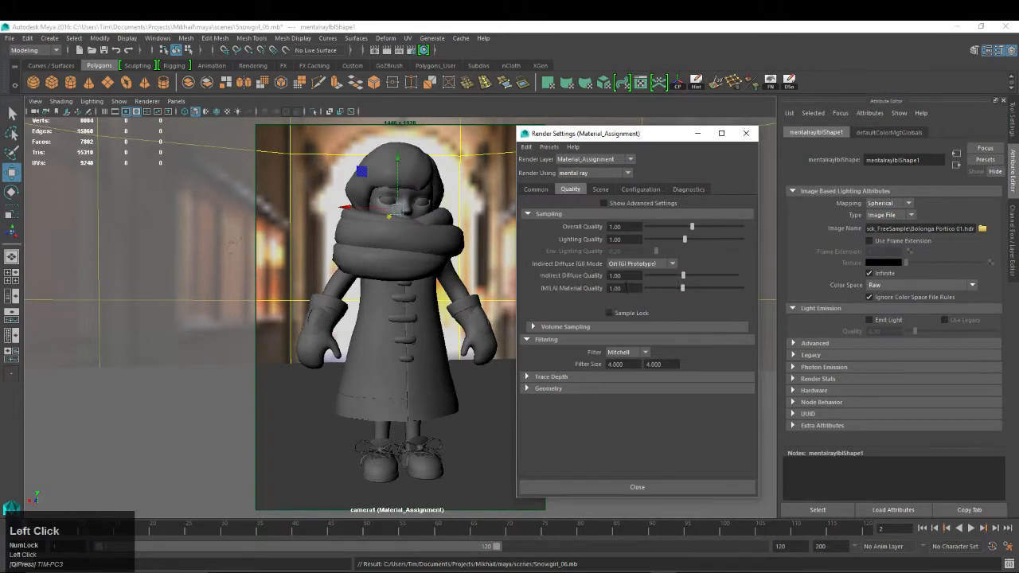
{"action": "left_click", "coordinate": [603, 189]}
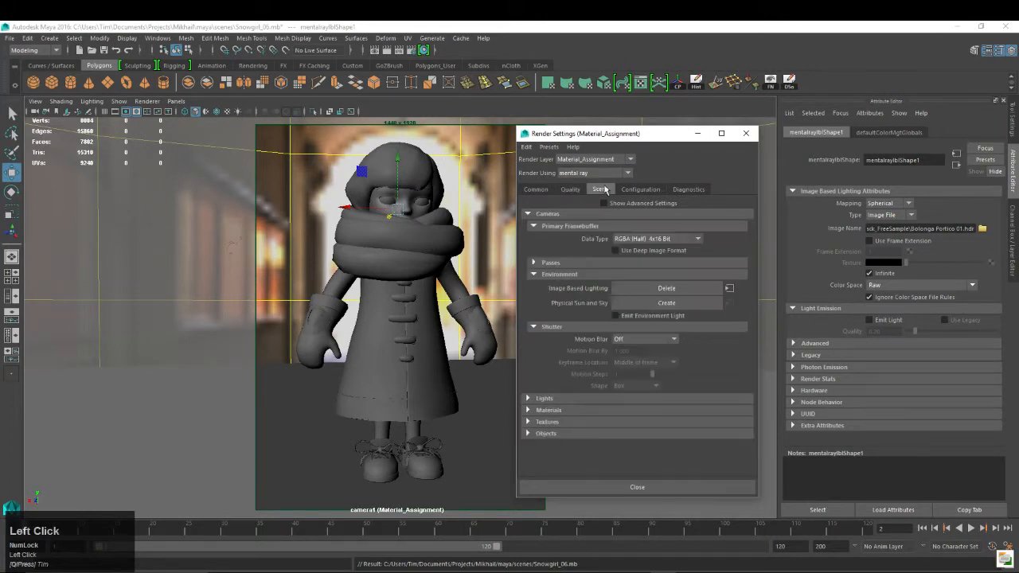
{"action": "left_click", "coordinate": [574, 190]}
{"action": "left_click_drag", "start_coordinate": [596, 135], "coordinate": [1018, 140]}
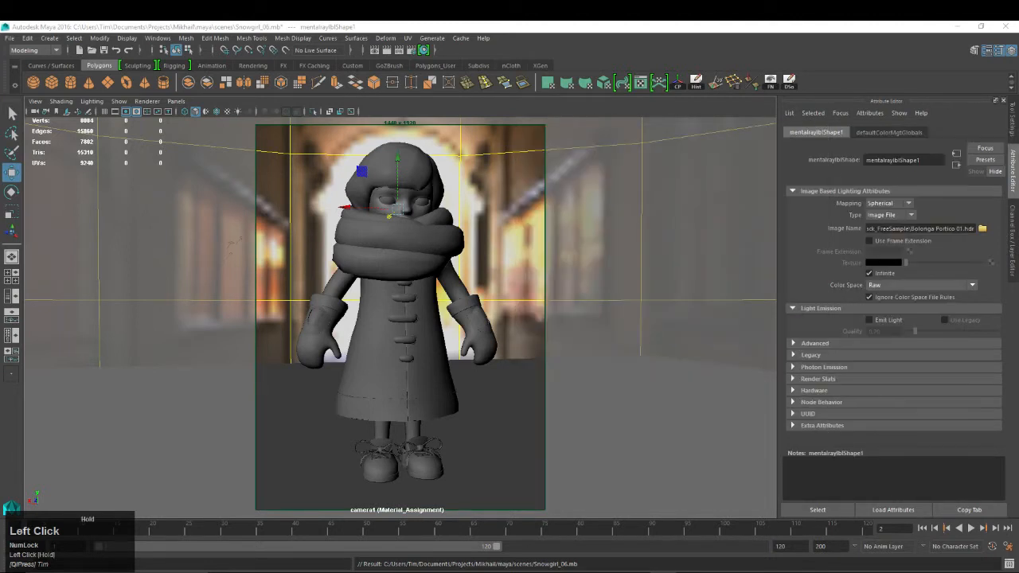
Turn off Primary Visibility in the render stats of the image-based lighting sphere.
{"action": "left_click", "coordinate": [529, 137]}
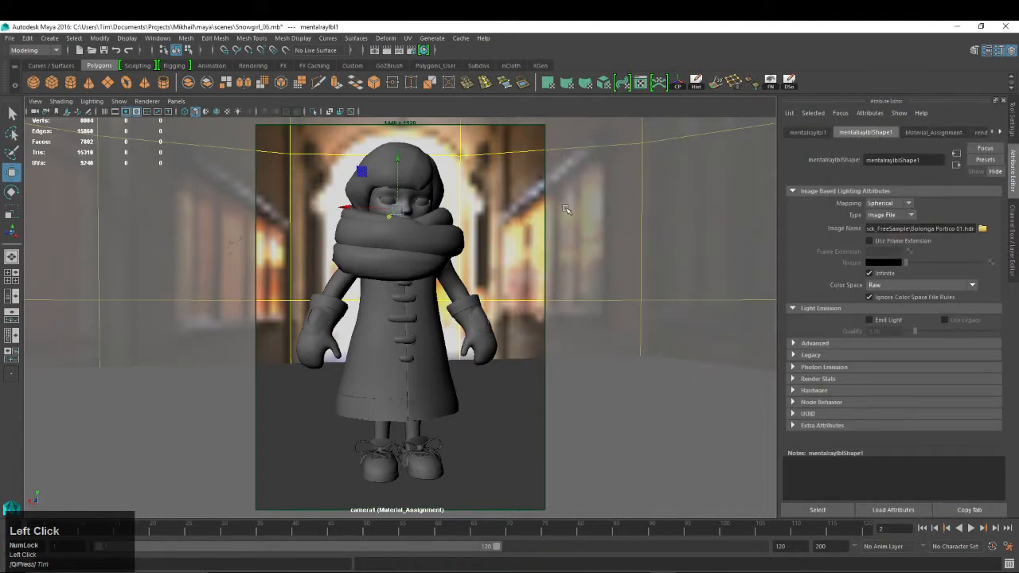
{"action": "left_click", "coordinate": [809, 132]}
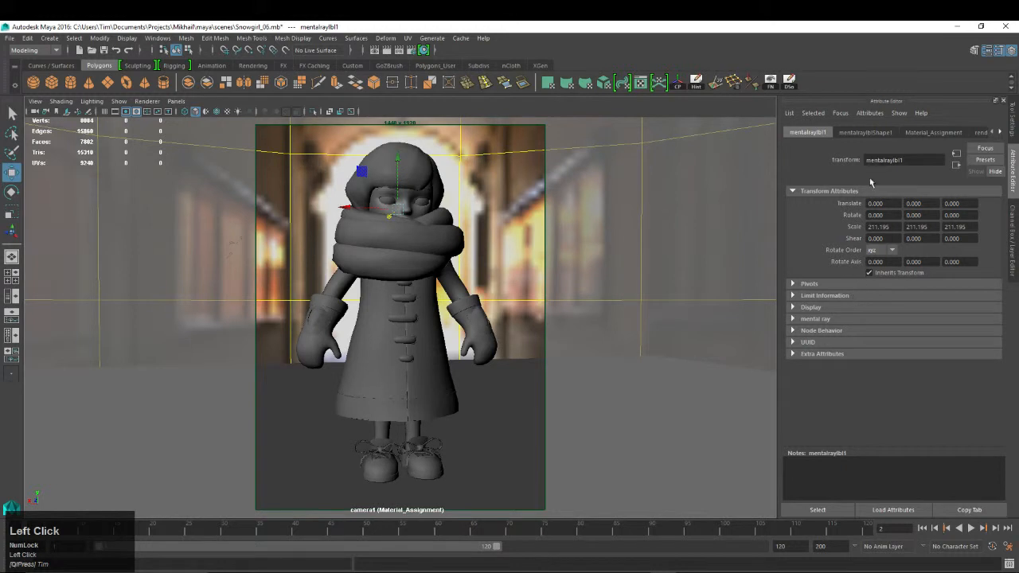
{"action": "key", "text": "ctrl+a"}
{"action": "key", "text": "ctrl+a"}
{"action": "left_click", "coordinate": [860, 132]}
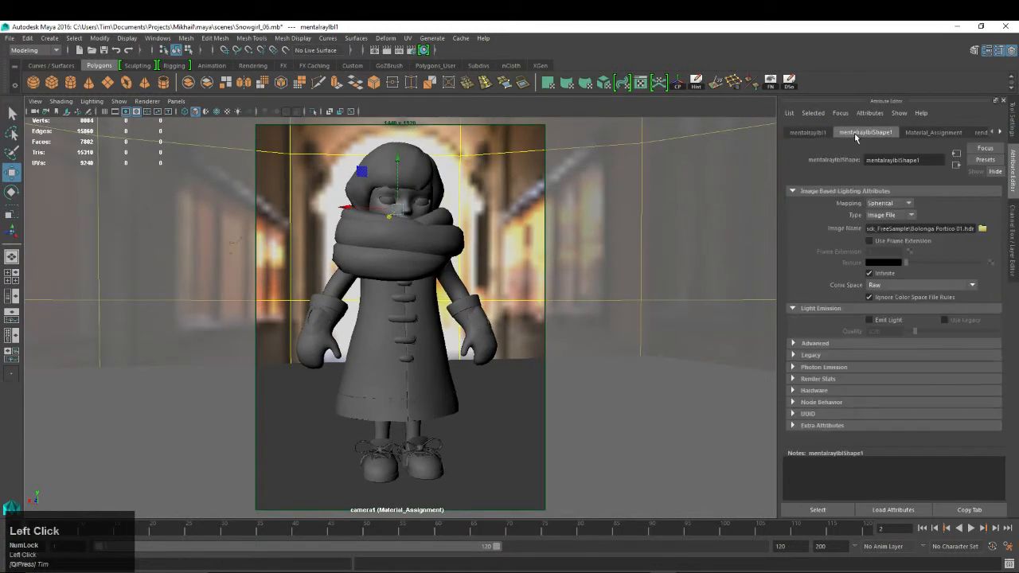
{"action": "left_click", "coordinate": [820, 379]}
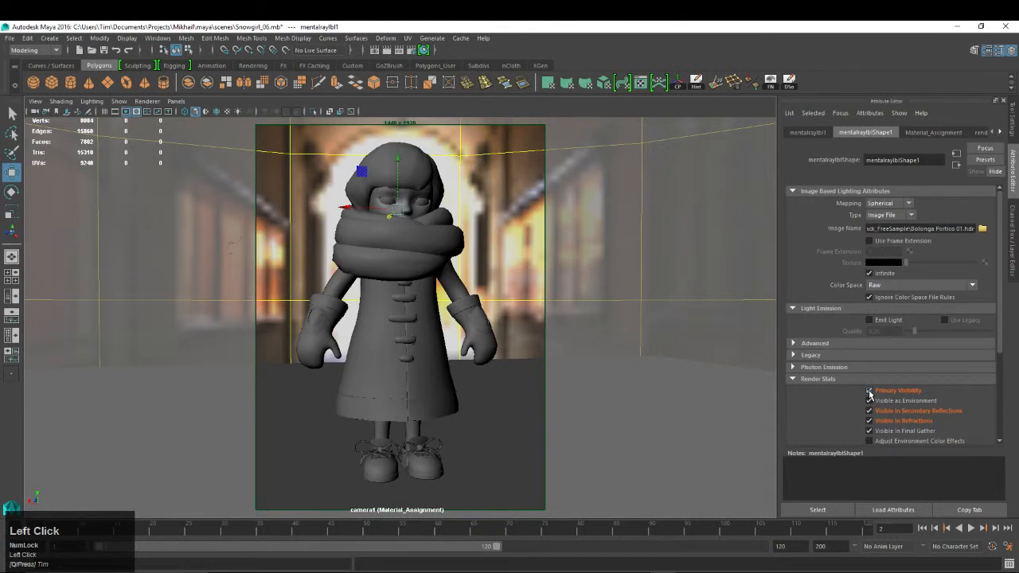
{"action": "left_click", "coordinate": [870, 391]}
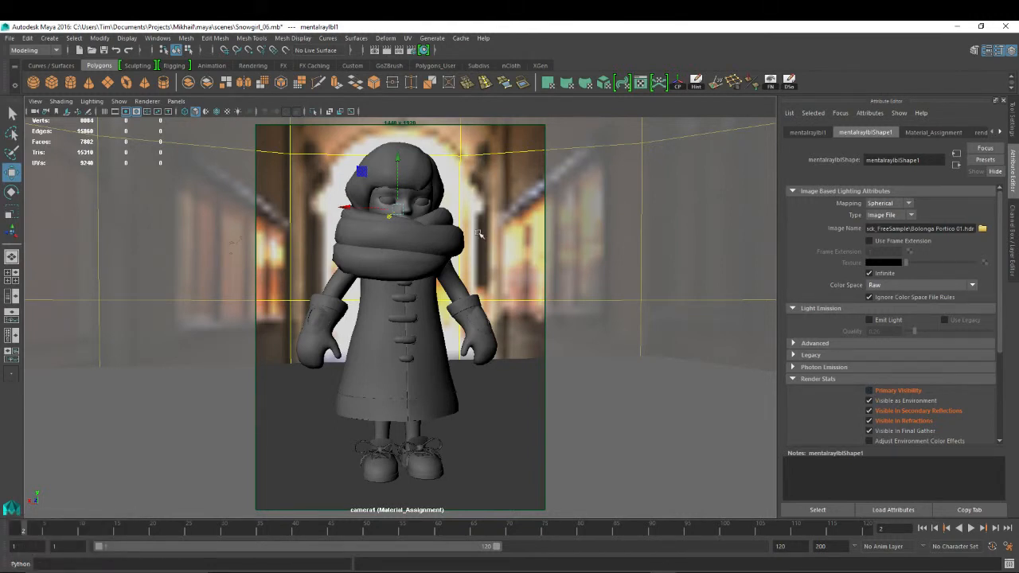
Switch to the perspective view, frame the whole image-based lighting sphere and rotate it about its vertical axis.
{"action": "key", "text": "space"}
{"action": "left_click_drag", "start_coordinate": [476, 231], "coordinate": [476, 204]}
{"action": "right_click_drag", "start_coordinate": [616, 282], "coordinate": [221, 148], "text": "alt"}
{"action": "left_click_drag", "start_coordinate": [538, 303], "coordinate": [420, 285], "text": "alt"}
{"action": "right_click_drag", "start_coordinate": [621, 358], "coordinate": [518, 340], "text": "alt"}
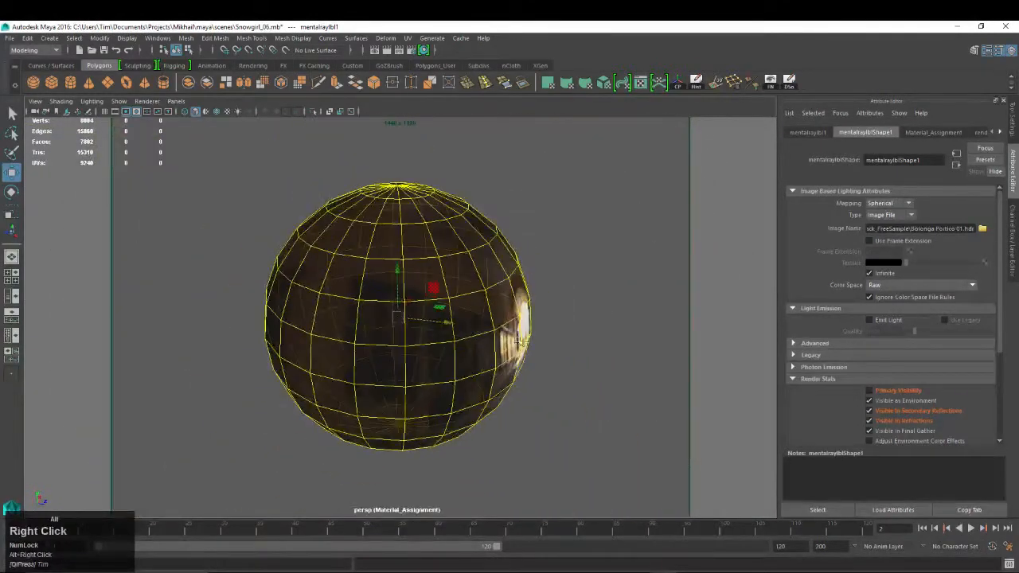
{"action": "key", "text": "e"}
{"action": "left_click_drag", "start_coordinate": [425, 339], "coordinate": [345, 335]}
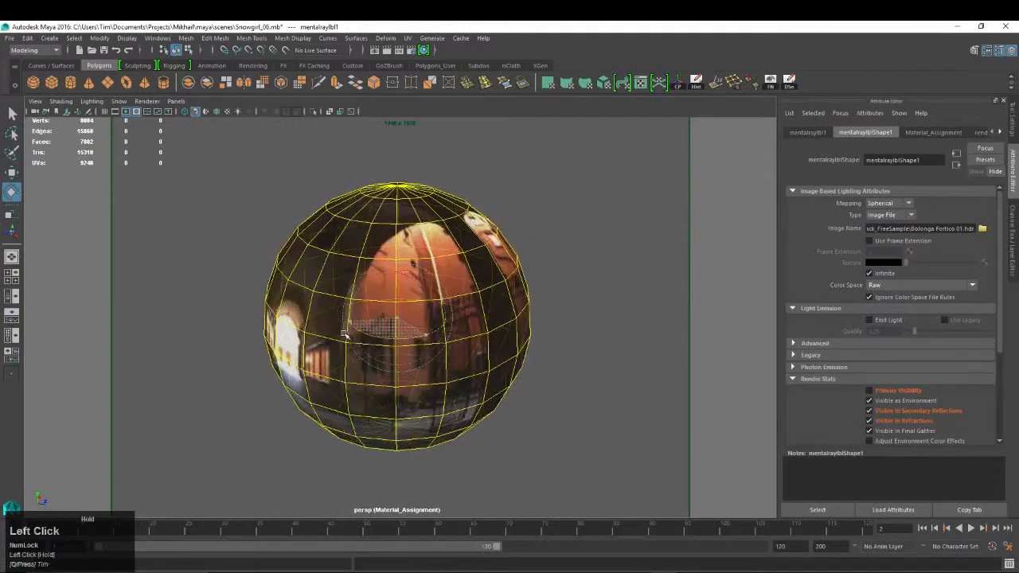
Rotate the lighting sphere further about its vertical axis, checking its orientation in wireframe and shaded display.
{"action": "key", "text": "4"}
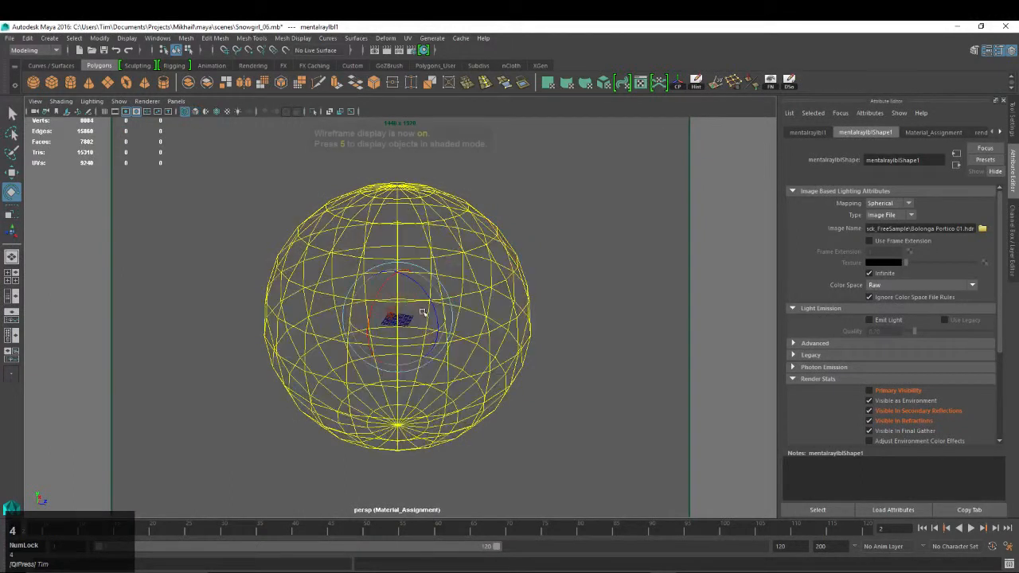
{"action": "left_click_drag", "start_coordinate": [423, 312], "coordinate": [422, 375]}
{"action": "key", "text": "5"}
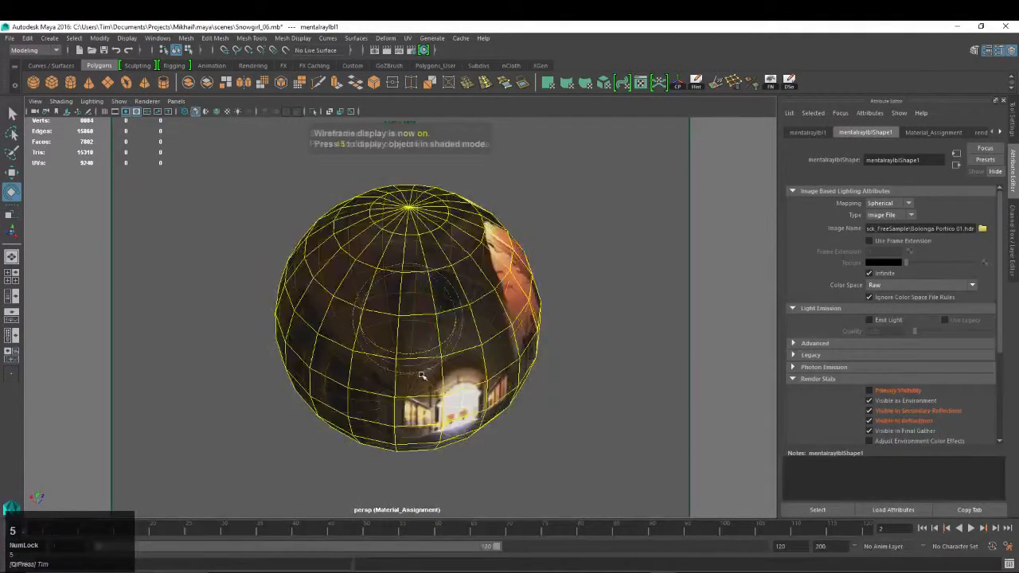
{"action": "key", "text": "w"}
{"action": "key", "text": "e"}
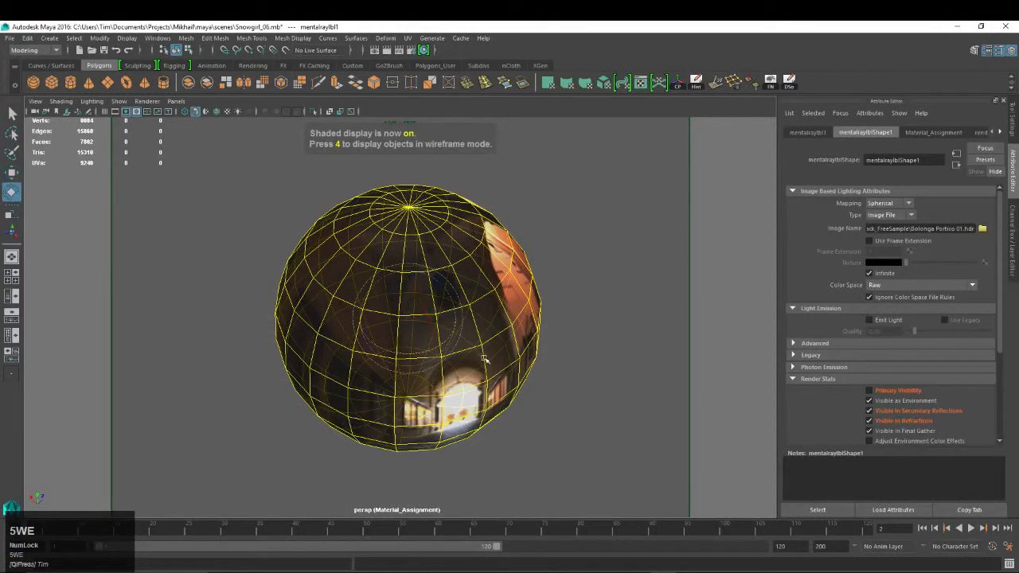
{"action": "left_click", "coordinate": [463, 344]}
{"action": "key", "text": "e"}
{"action": "left_click_drag", "start_coordinate": [419, 355], "coordinate": [250, 308]}
{"action": "key", "text": "4"}
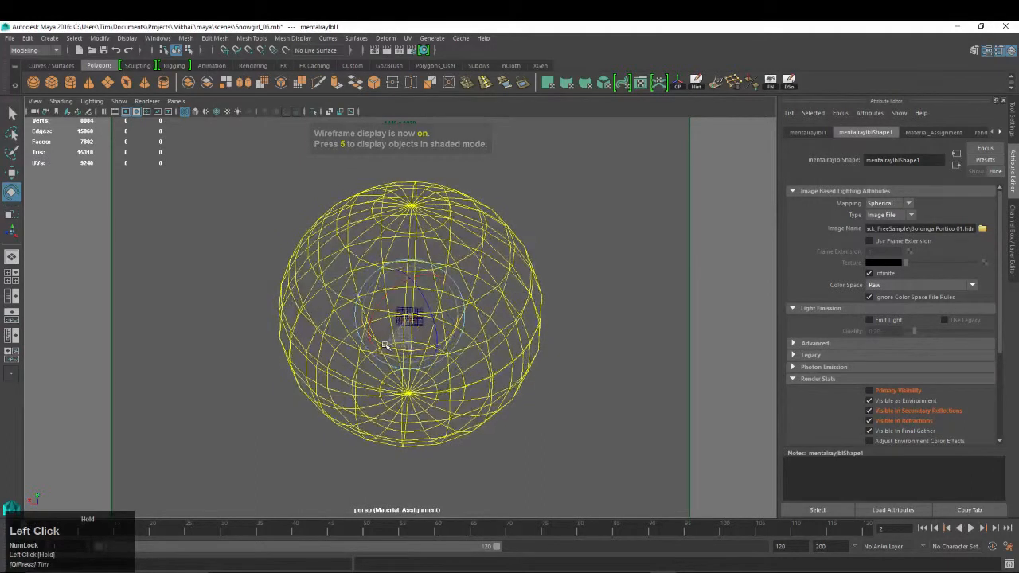
{"action": "key", "text": "5"}
Inspect the rotated environment around the character from inside the sphere and return the viewport to camera1.
{"action": "left_click_drag", "start_coordinate": [479, 431], "coordinate": [510, 403], "text": "alt"}
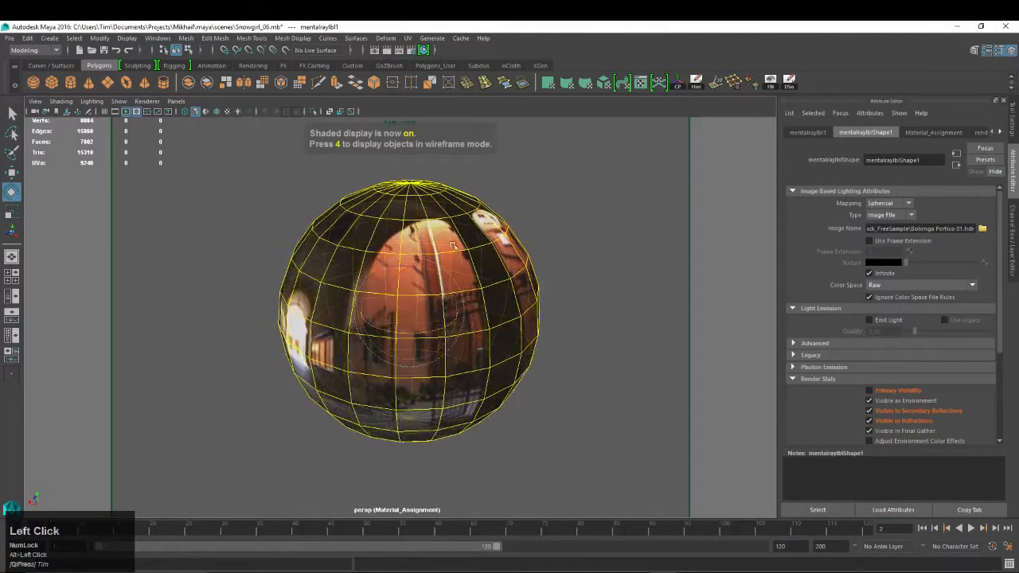
{"action": "left_click_drag", "start_coordinate": [334, 337], "coordinate": [381, 294], "text": "alt"}
{"action": "right_click_drag", "start_coordinate": [561, 375], "coordinate": [560, 325], "text": "alt"}
{"action": "left_click_drag", "start_coordinate": [560, 325], "coordinate": [525, 294], "text": "alt"}
{"action": "right_click_drag", "start_coordinate": [528, 319], "coordinate": [599, 421], "text": "alt"}
{"action": "left_click", "coordinate": [176, 101]}
{"action": "mouse_move", "coordinate": [200, 110]}
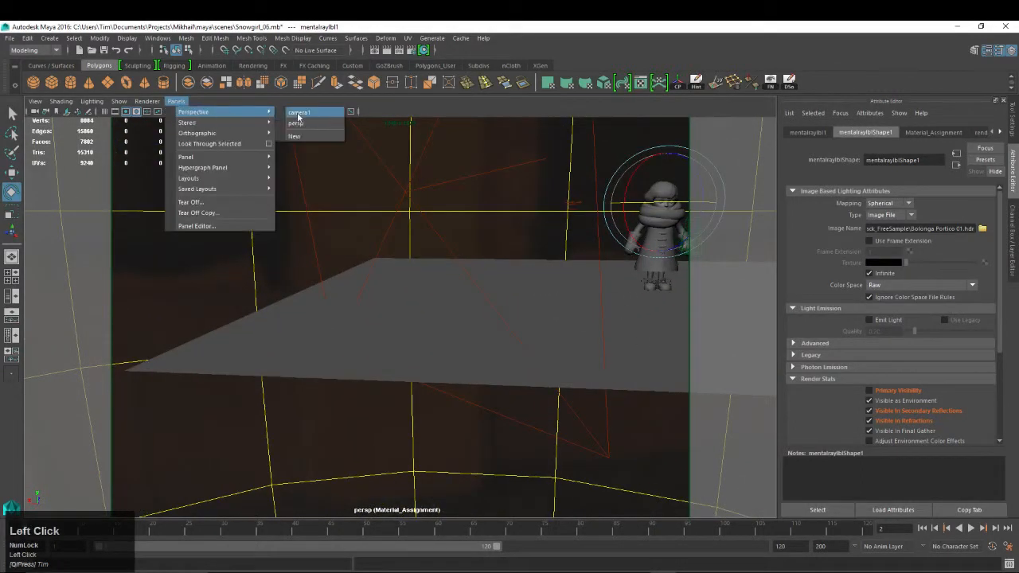
{"action": "left_click", "coordinate": [309, 115]}
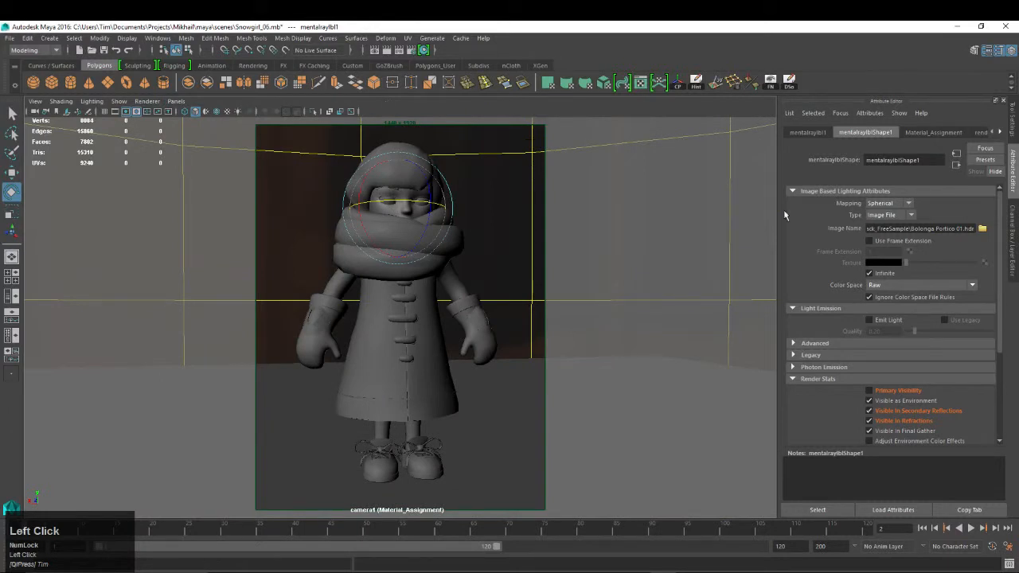
Set the mental ray sampling filter to Gauss in the render settings of the Material_Assignment layer.
{"action": "left_click_drag", "start_coordinate": [859, 175], "coordinate": [623, 165]}
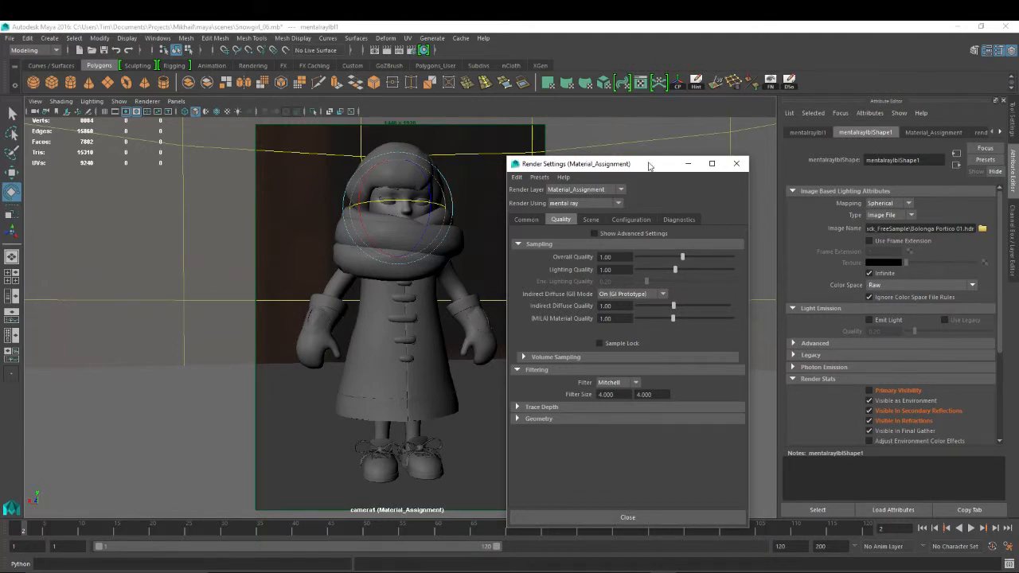
{"action": "left_click_drag", "start_coordinate": [647, 169], "coordinate": [629, 144]}
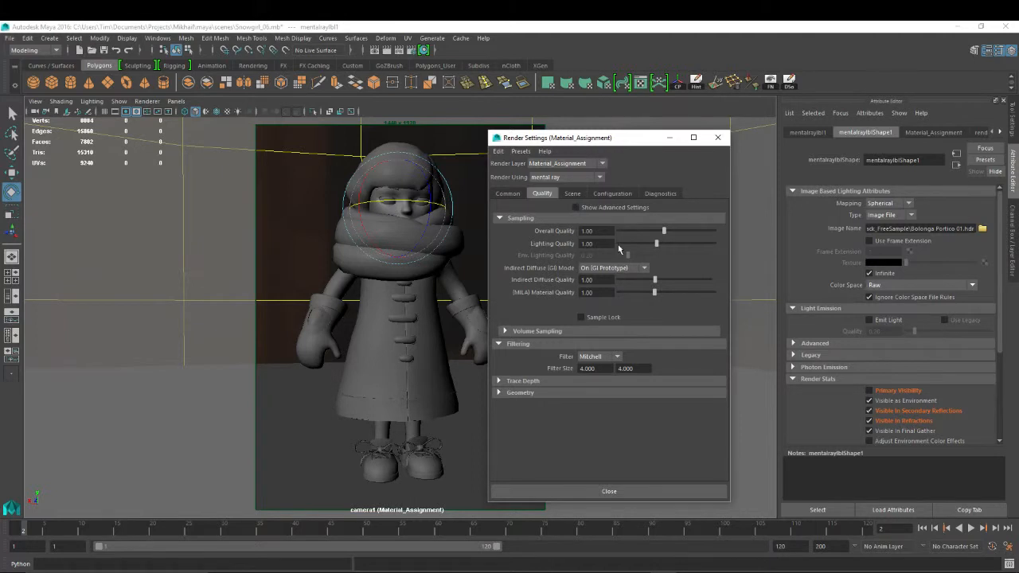
{"action": "left_click", "coordinate": [573, 194]}
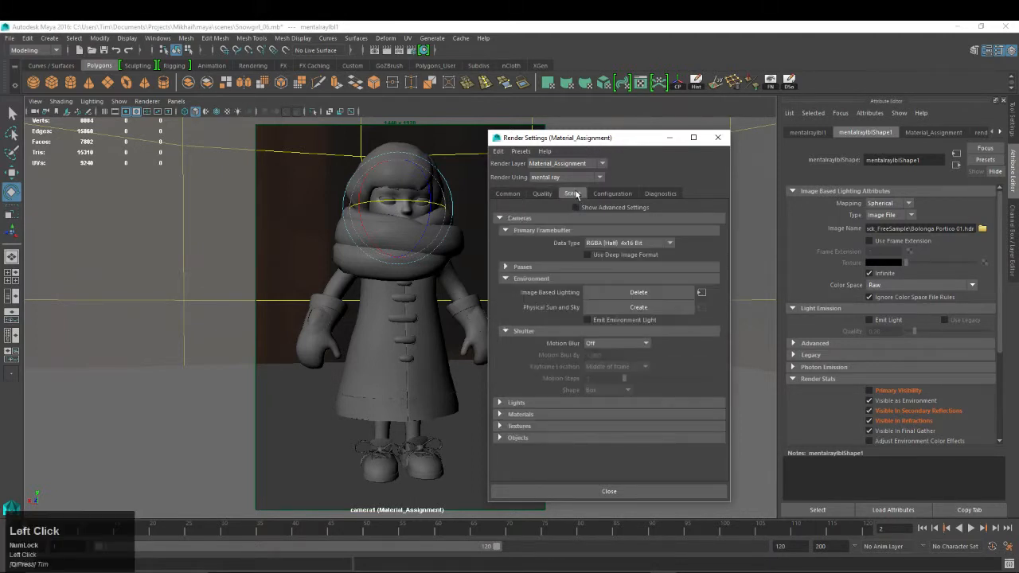
{"action": "left_click", "coordinate": [543, 193]}
{"action": "left_click", "coordinate": [599, 357]}
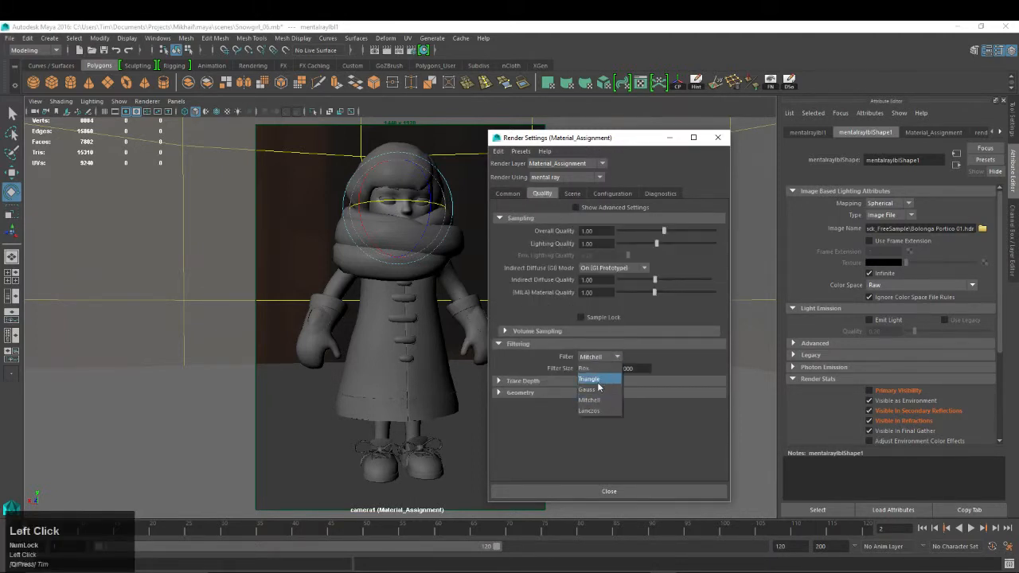
{"action": "left_click", "coordinate": [597, 389]}
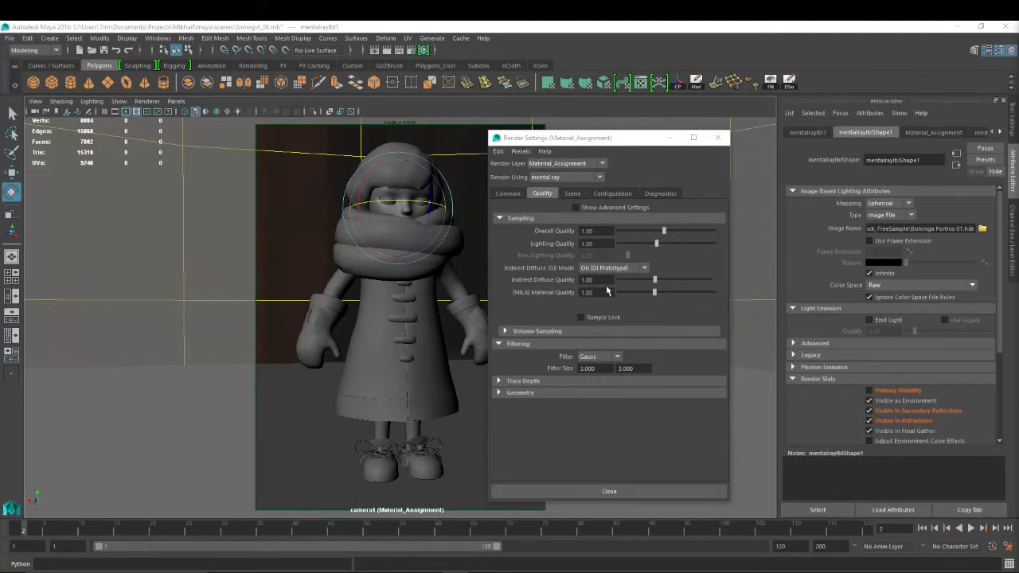
Set the Overall Quality of the mental ray sampling to 0.75.
{"action": "left_click", "coordinate": [601, 231]}
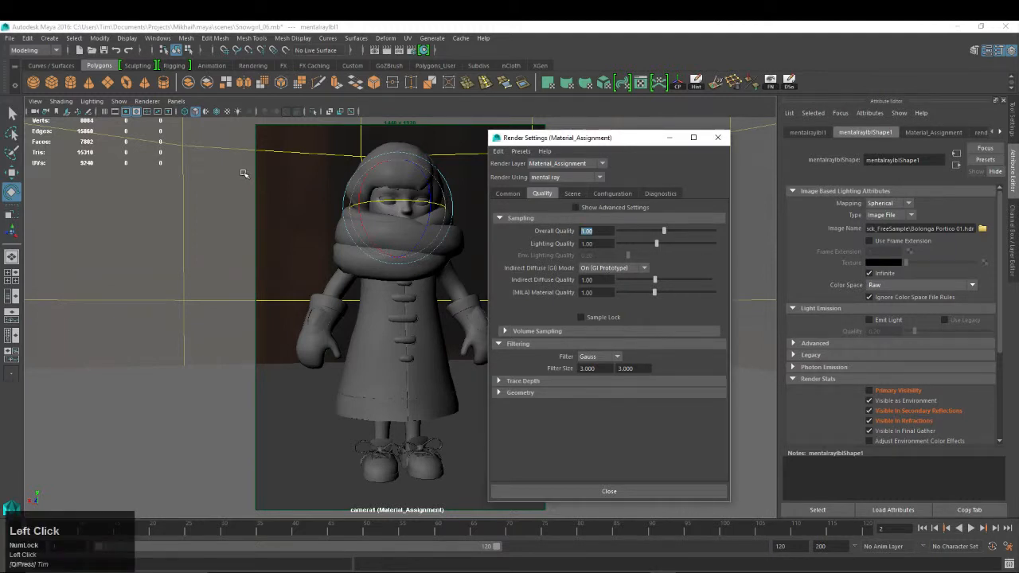
{"action": "type", "text": "0.75"}
{"action": "key", "text": "Return"}
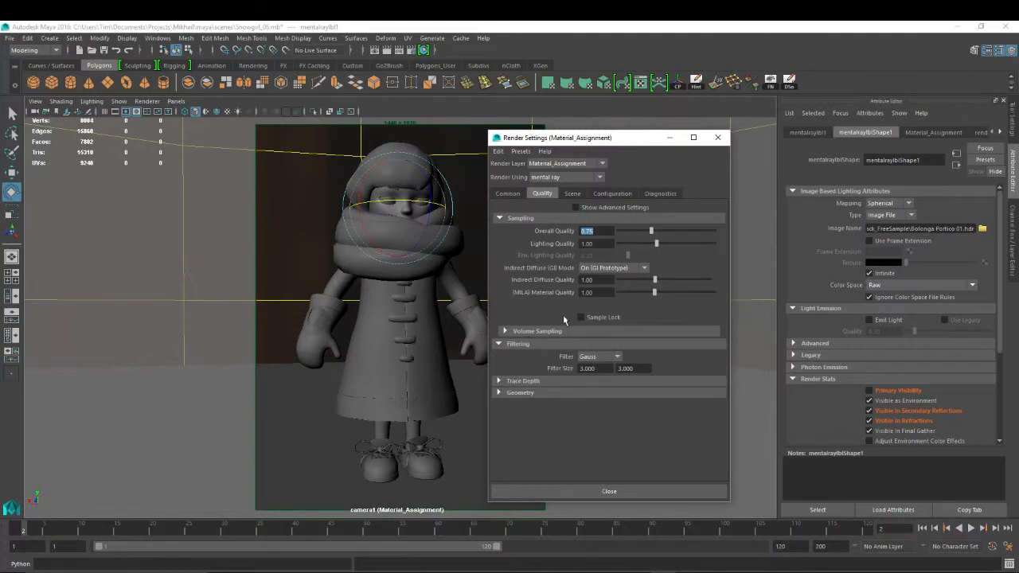
Review the Lighting Quality setting and render the current frame of the Material_Assignment layer.
{"action": "left_click_drag", "start_coordinate": [601, 245], "coordinate": [529, 232]}
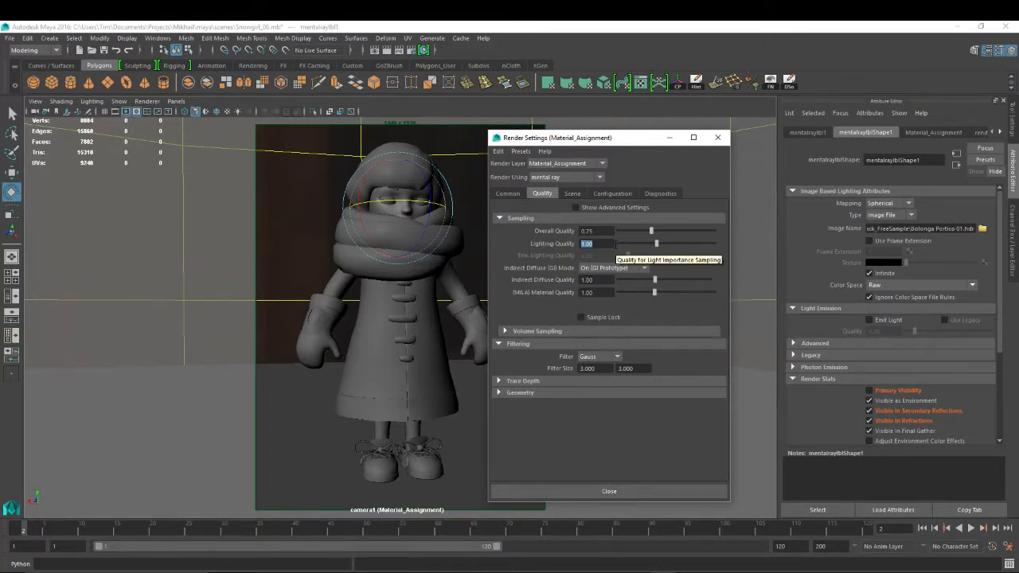
{"action": "left_click_drag", "start_coordinate": [612, 245], "coordinate": [472, 243]}
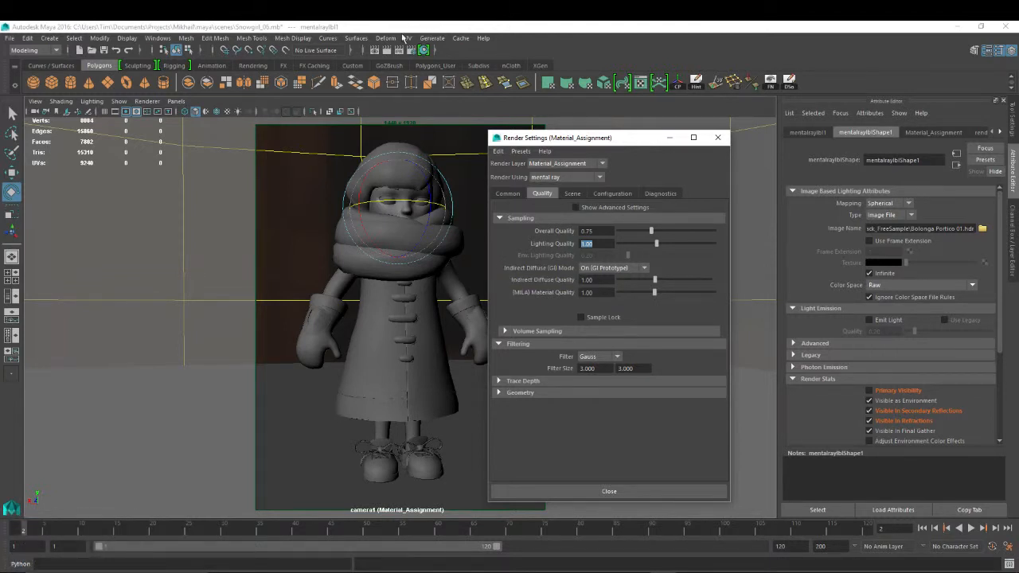
{"action": "left_click", "coordinate": [388, 50]}
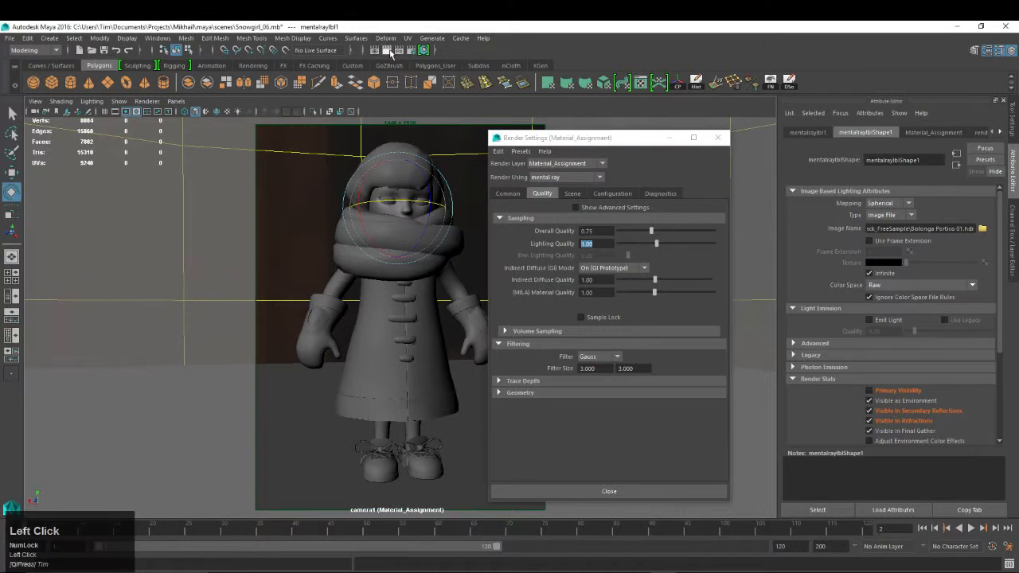